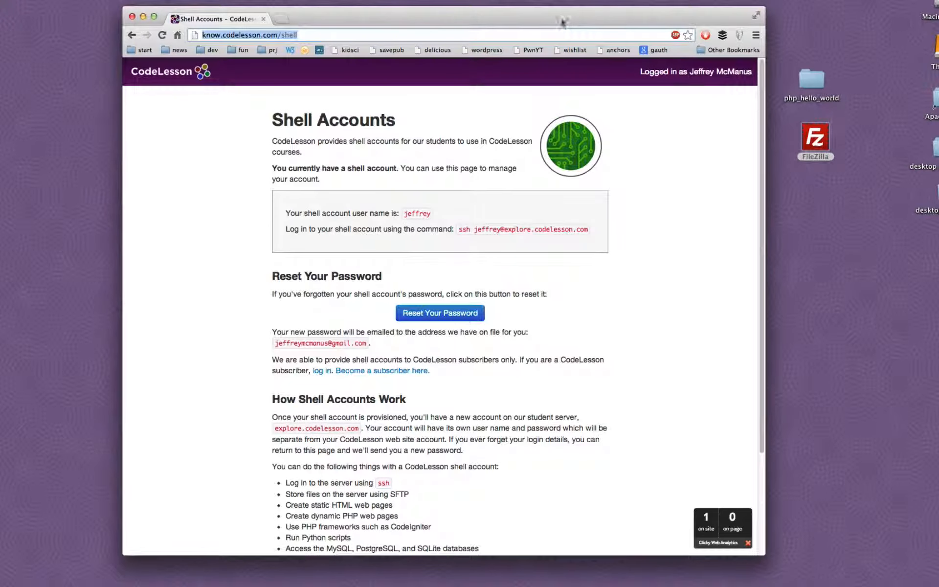
Review the shell account user name, ssh login command and list of account features on the Shell Accounts page, and close the page
{"action": "left_click_drag", "start_coordinate": [561, 23], "coordinate": [559, 27]}
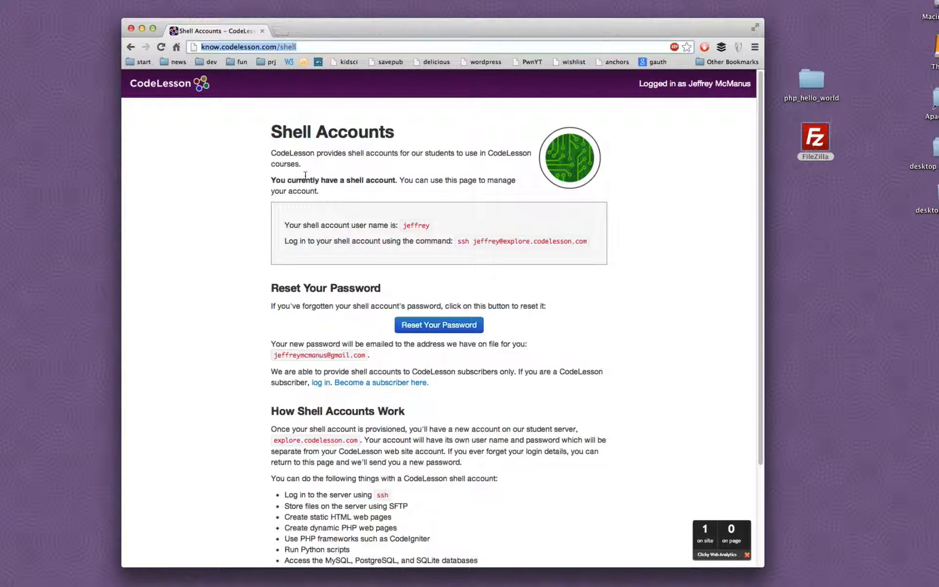
{"action": "double_click", "coordinate": [416, 226]}
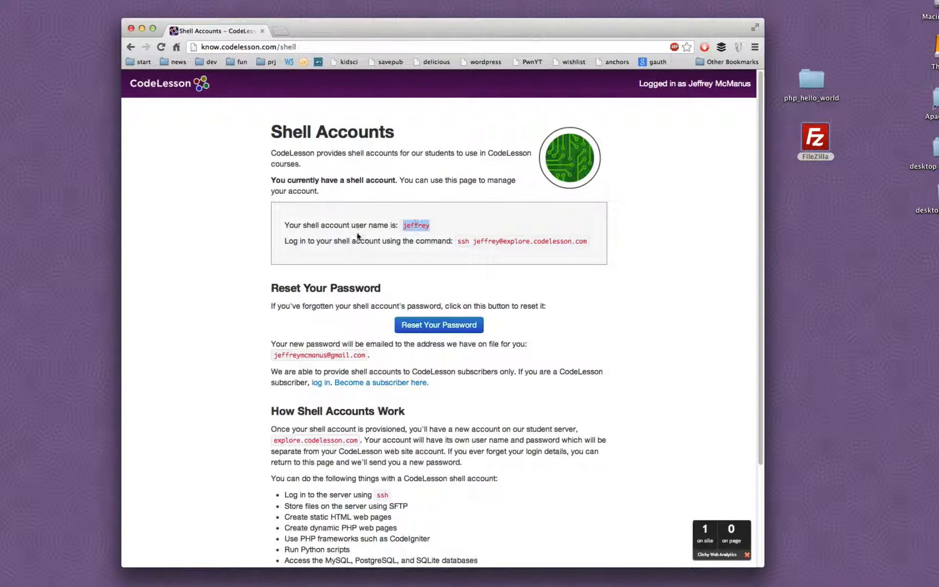
{"action": "left_click", "coordinate": [291, 241]}
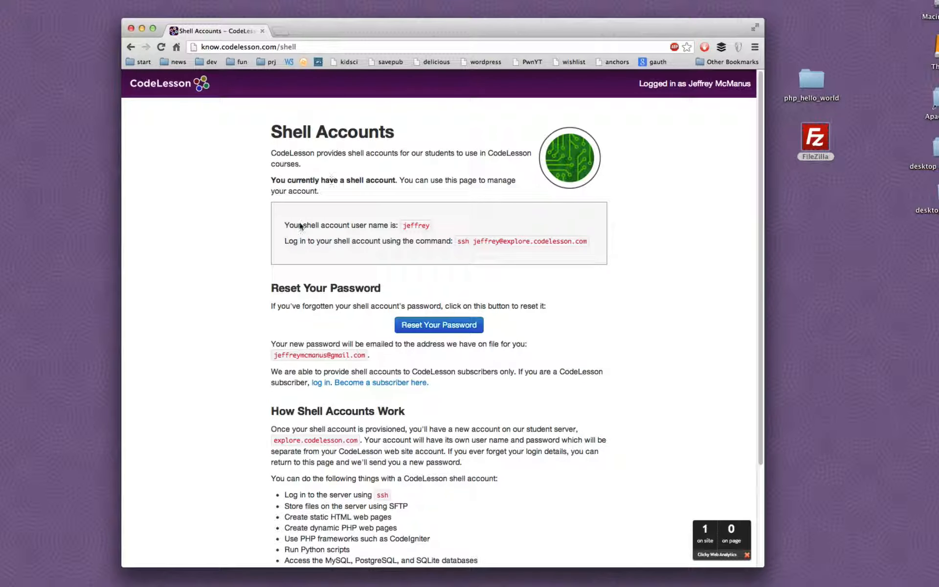
{"action": "scroll", "coordinate": [234, 298], "scroll_direction": "down", "scroll_amount": 3}
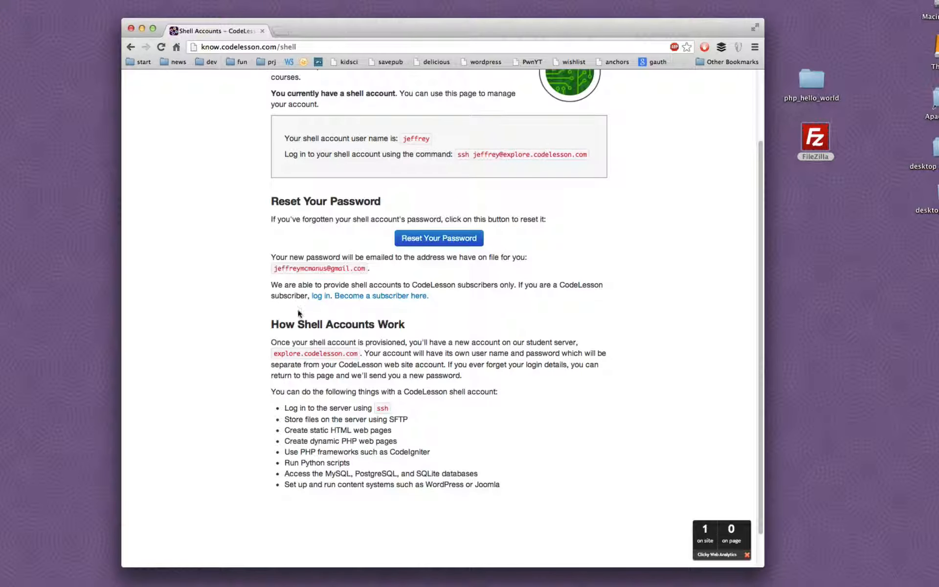
{"action": "scroll", "coordinate": [304, 310], "scroll_direction": "down", "scroll_amount": 1}
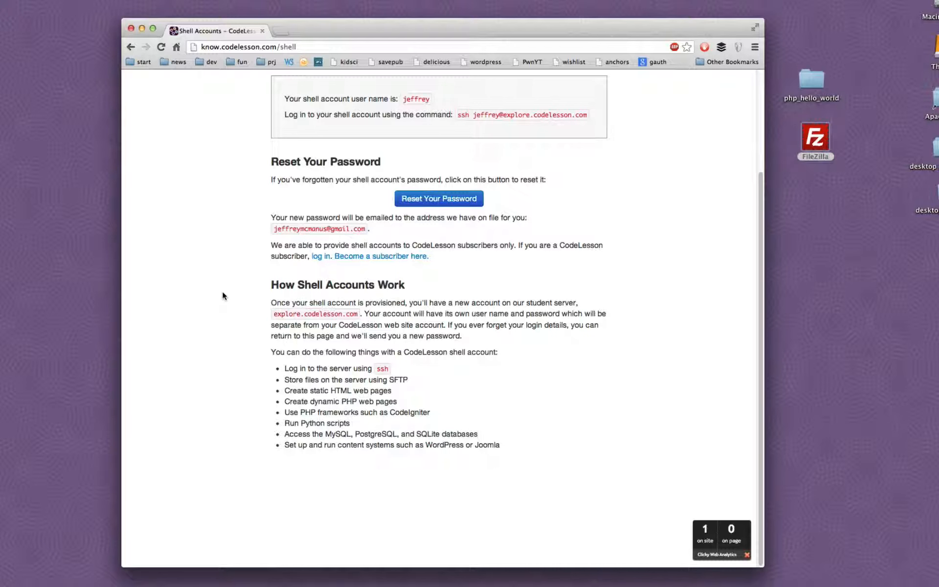
{"action": "scroll", "coordinate": [222, 295], "scroll_direction": "up", "scroll_amount": 3}
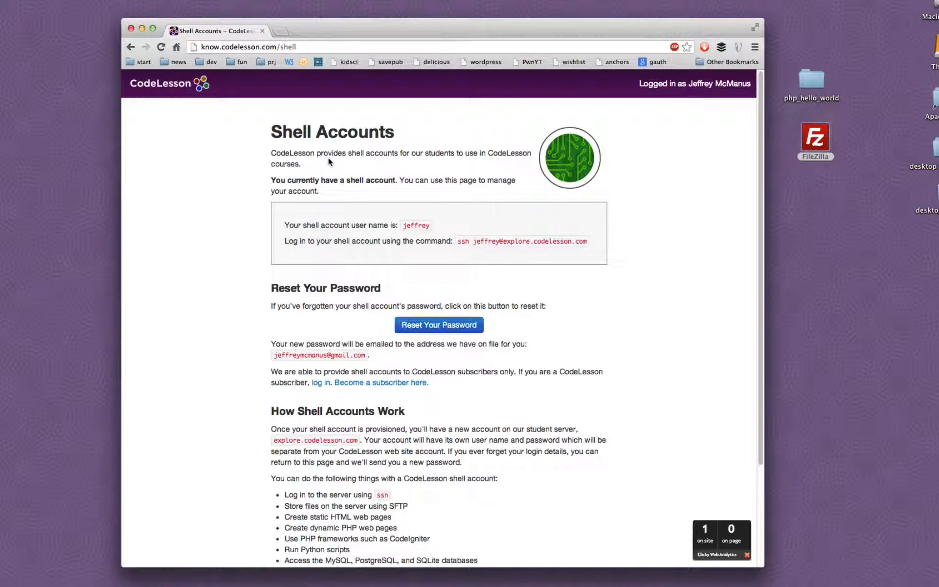
{"action": "left_click", "coordinate": [262, 31]}
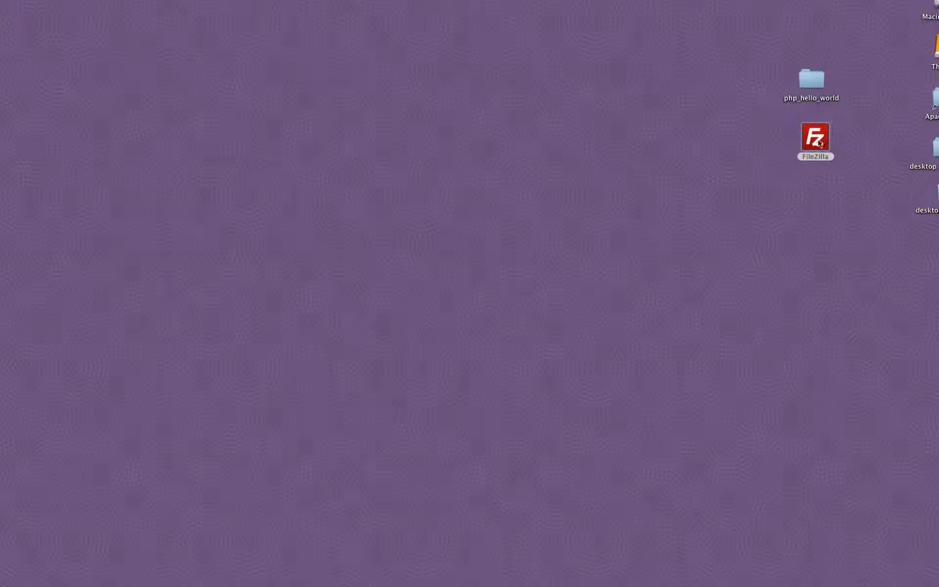
Open the php_hello_world folder from the desktop and select the hello.php file in it
{"action": "left_click", "coordinate": [749, 133]}
{"action": "double_click", "coordinate": [811, 79]}
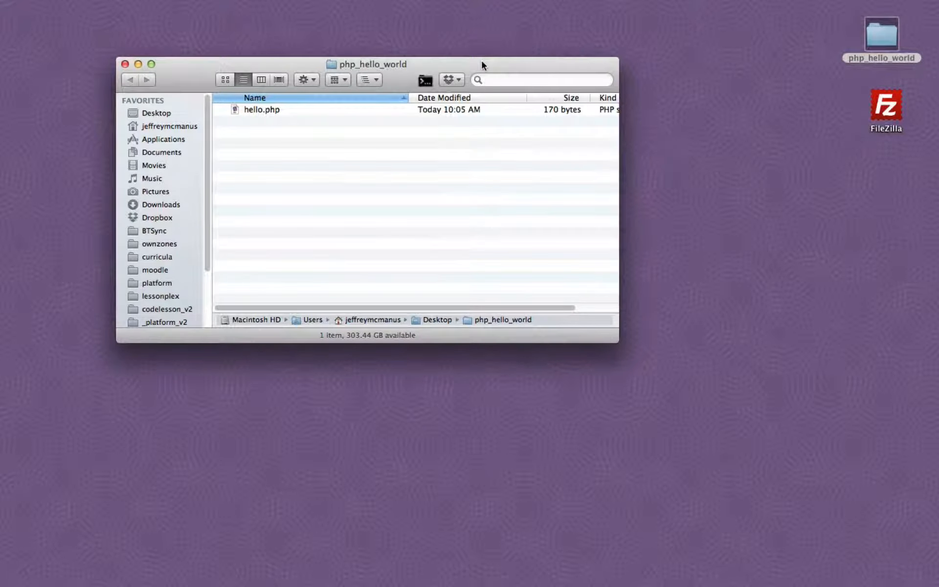
{"action": "left_click_drag", "start_coordinate": [480, 59], "coordinate": [479, 31]}
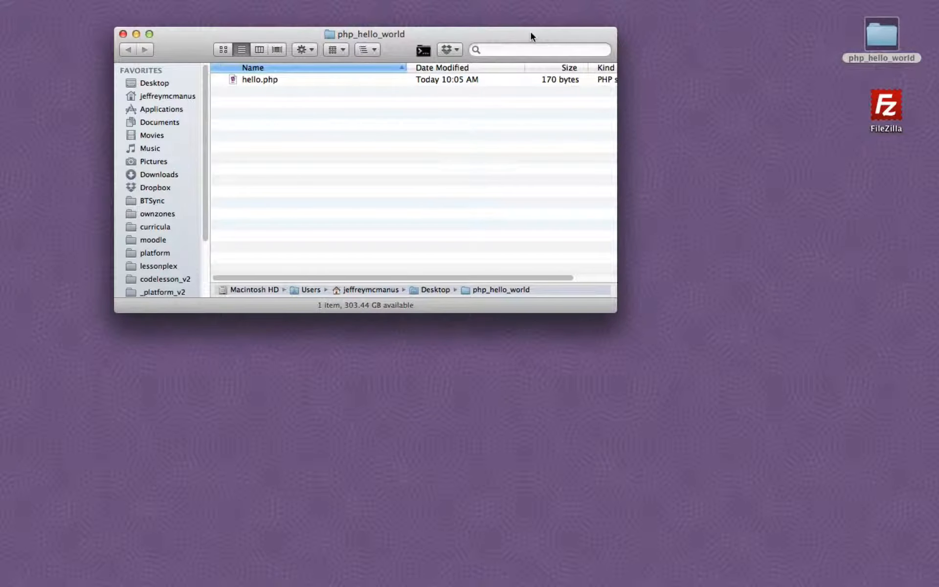
{"action": "left_click_drag", "start_coordinate": [530, 31], "coordinate": [531, 39]}
{"action": "left_click", "coordinate": [877, 107]}
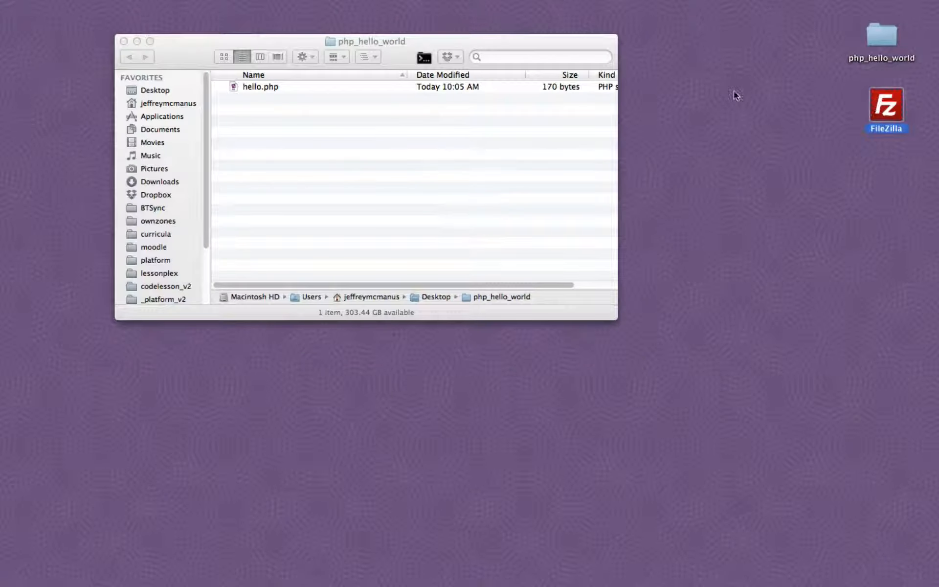
{"action": "left_click", "coordinate": [554, 43]}
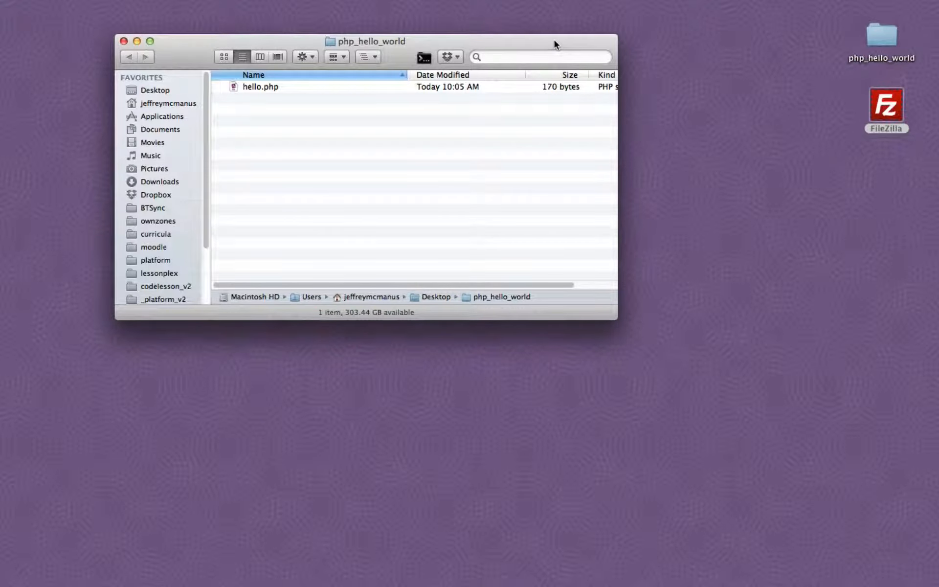
{"action": "left_click_drag", "start_coordinate": [595, 43], "coordinate": [591, 33]}
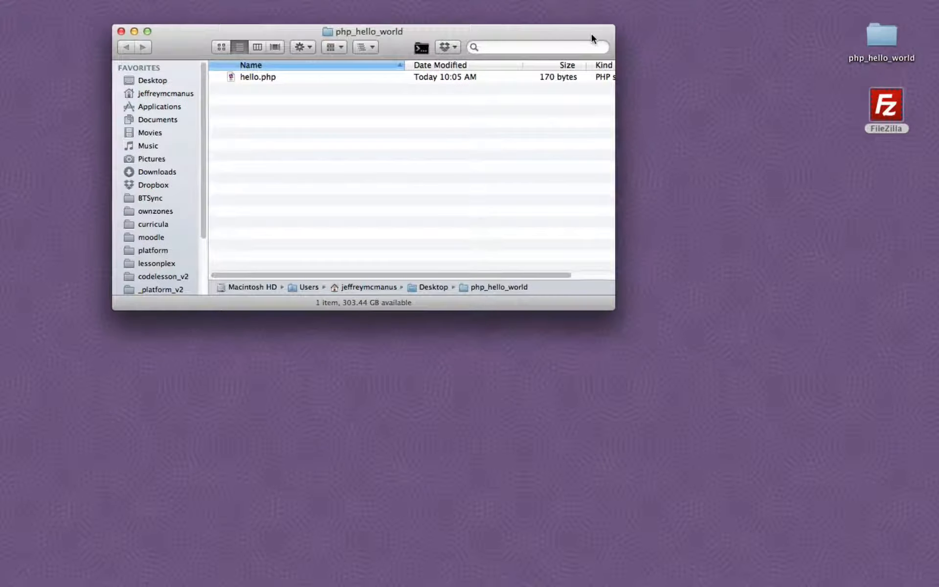
{"action": "left_click", "coordinate": [262, 78]}
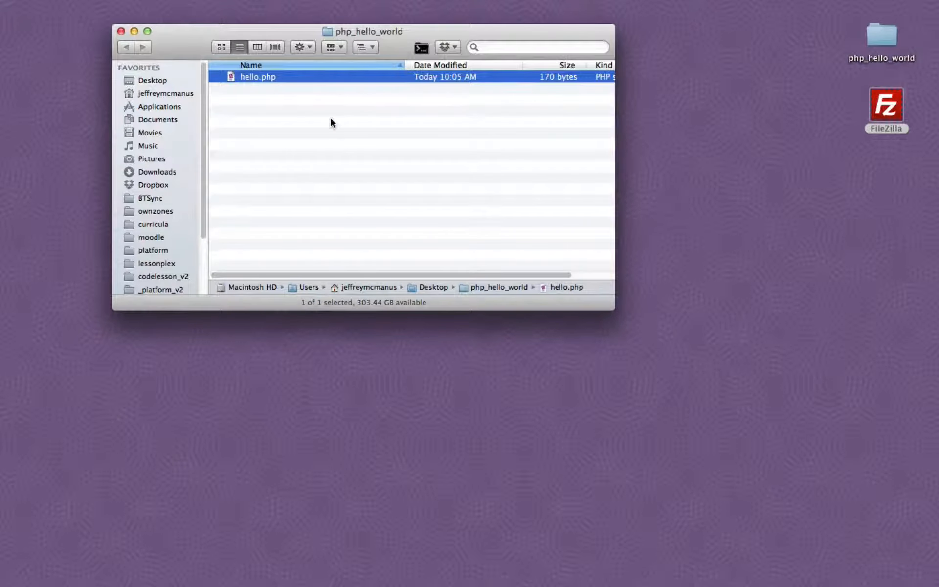
Close the php_hello_world folder window and launch FileZilla from the desktop
{"action": "left_click_drag", "start_coordinate": [410, 30], "coordinate": [418, 49]}
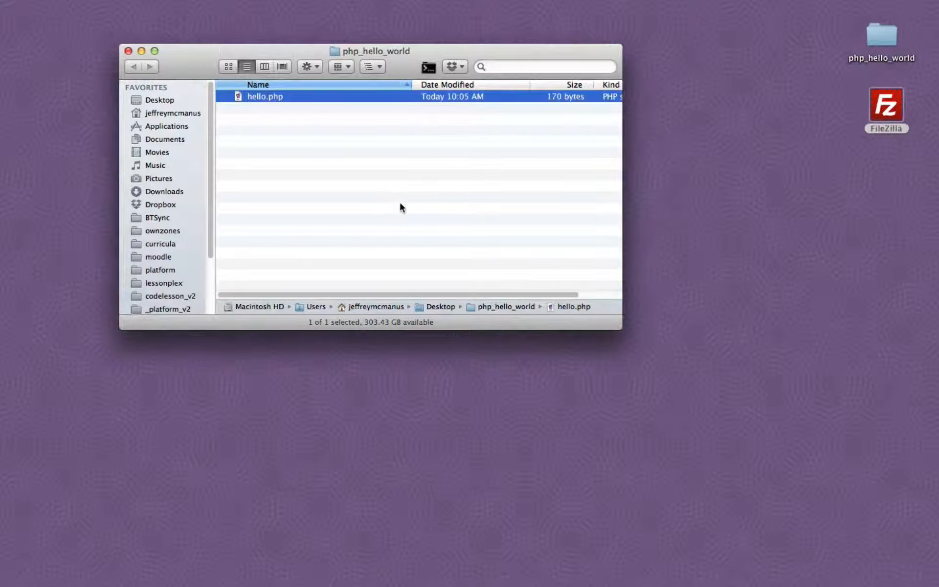
{"action": "left_click_drag", "start_coordinate": [550, 49], "coordinate": [567, 0]}
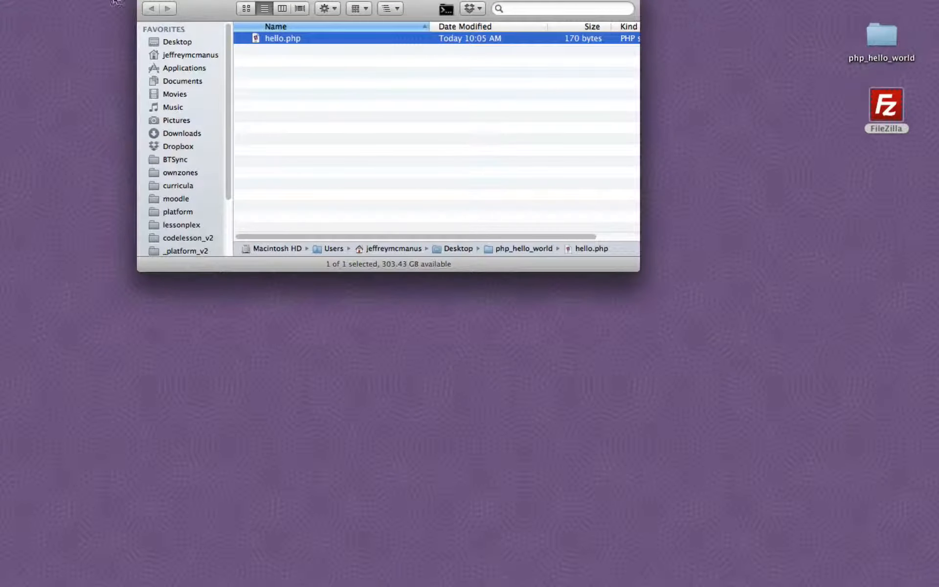
{"action": "mouse_move", "coordinate": [145, 1]}
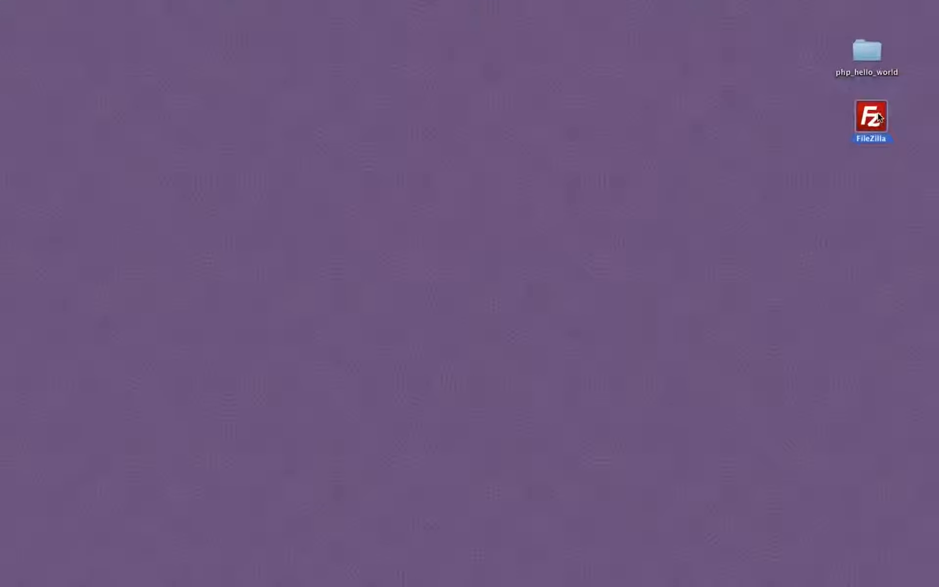
{"action": "double_click", "coordinate": [870, 122]}
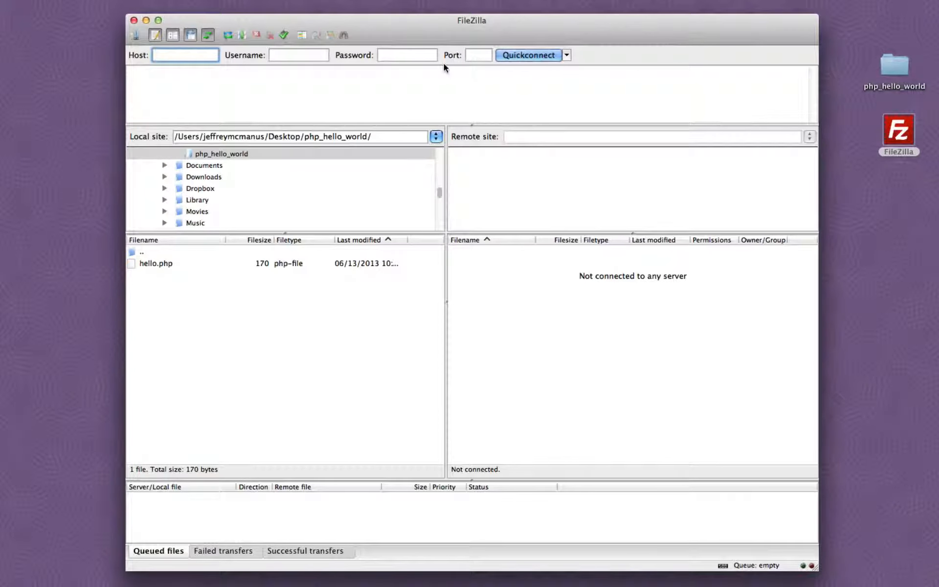
{"action": "left_click_drag", "start_coordinate": [456, 22], "coordinate": [465, 24]}
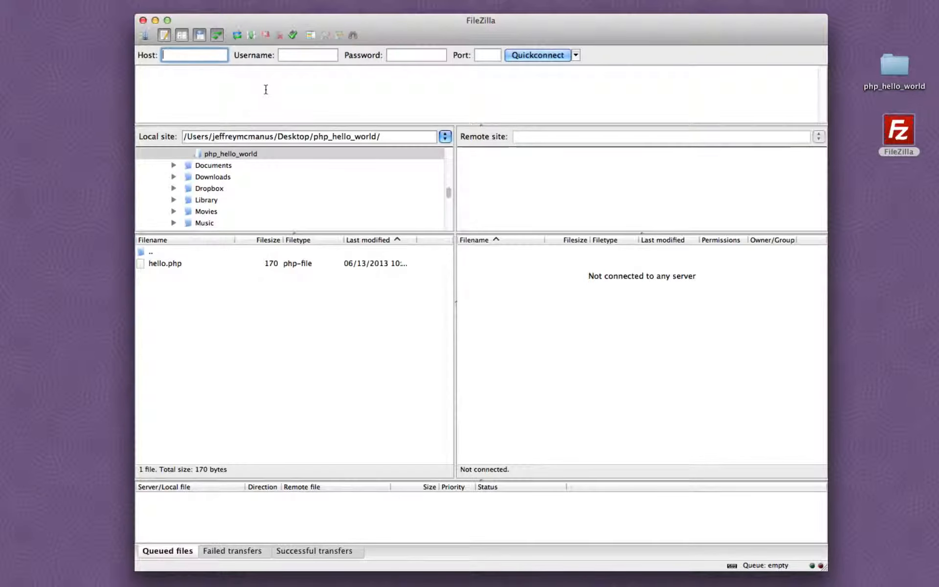
Connect to the host sftp://explore.codelesson.com using the shell account user name and the account password
{"action": "type", "text": "sft"}
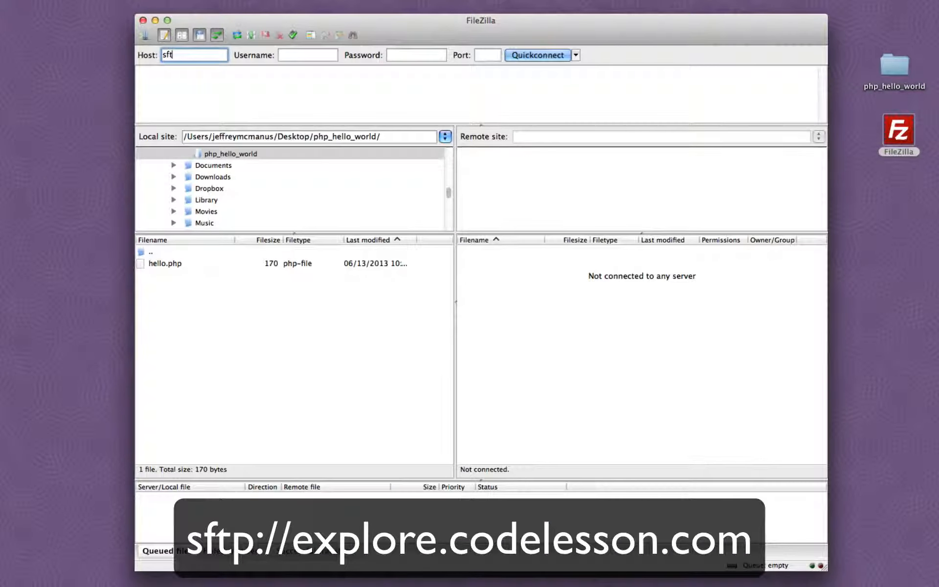
{"action": "type", "text": "p://"}
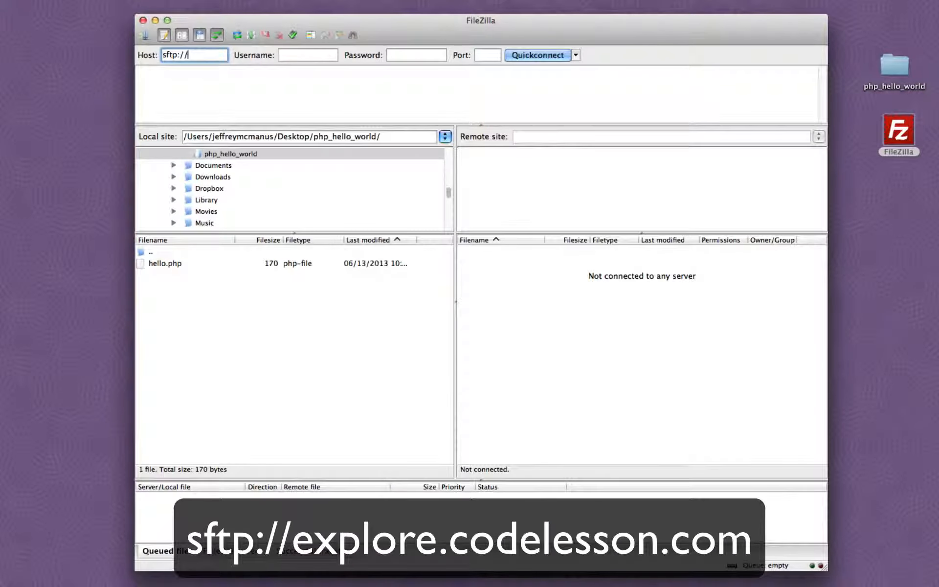
{"action": "type", "text": "explore"}
{"action": "type", "text": ".codelesson.com"}
{"action": "key", "text": "Tab"}
{"action": "type", "text": "jeffrey"}
{"action": "key", "text": "Tab"}
{"action": "type", "text": "********"}
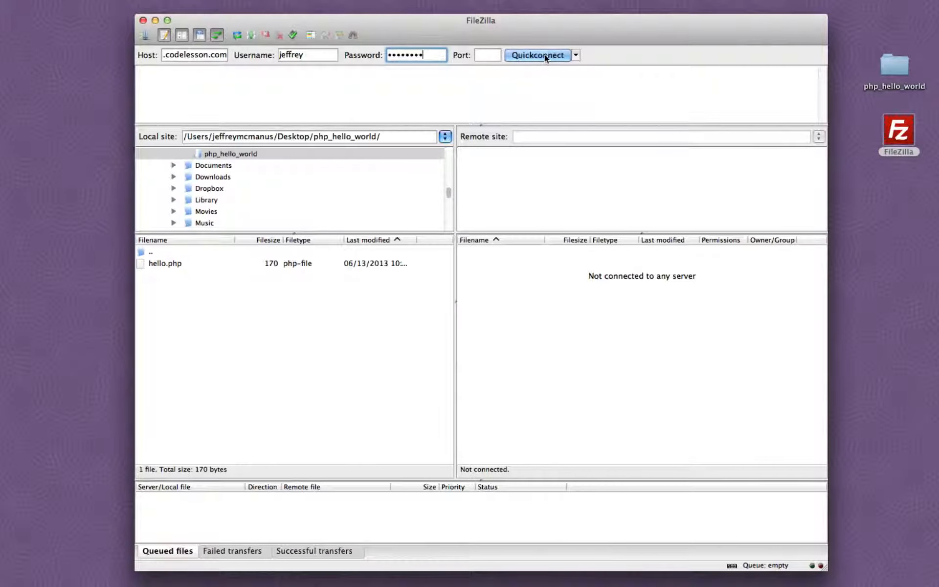
{"action": "left_click", "coordinate": [543, 54]}
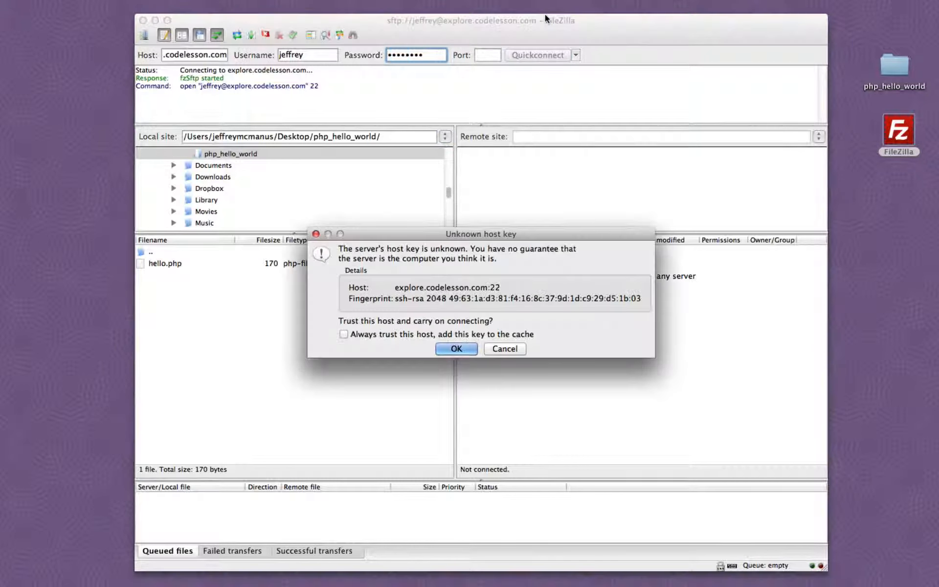
Accept the unknown host key for explore.codelesson.com, choosing to always trust this host and add its key to the cache
{"action": "left_click_drag", "start_coordinate": [454, 233], "coordinate": [448, 205]}
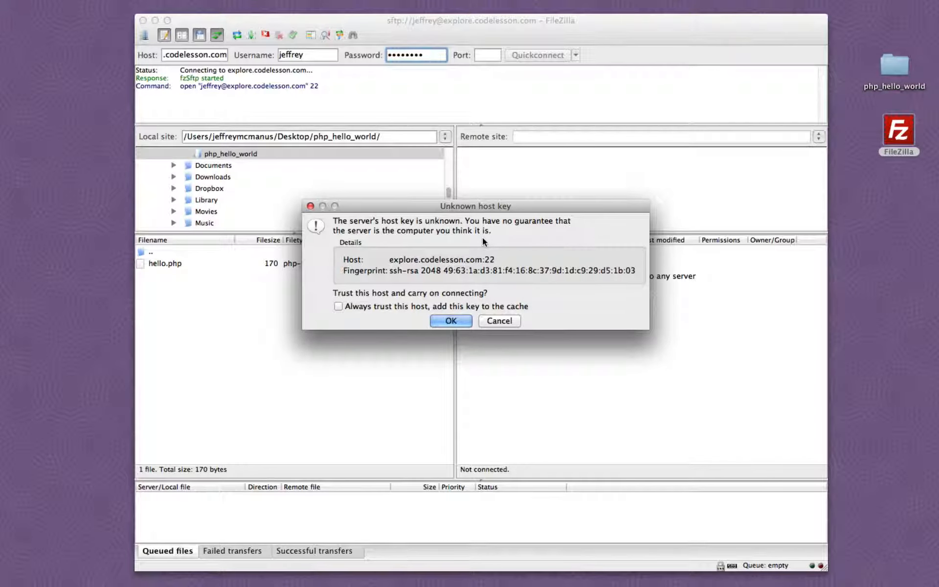
{"action": "left_click", "coordinate": [338, 306]}
{"action": "left_click", "coordinate": [454, 319]}
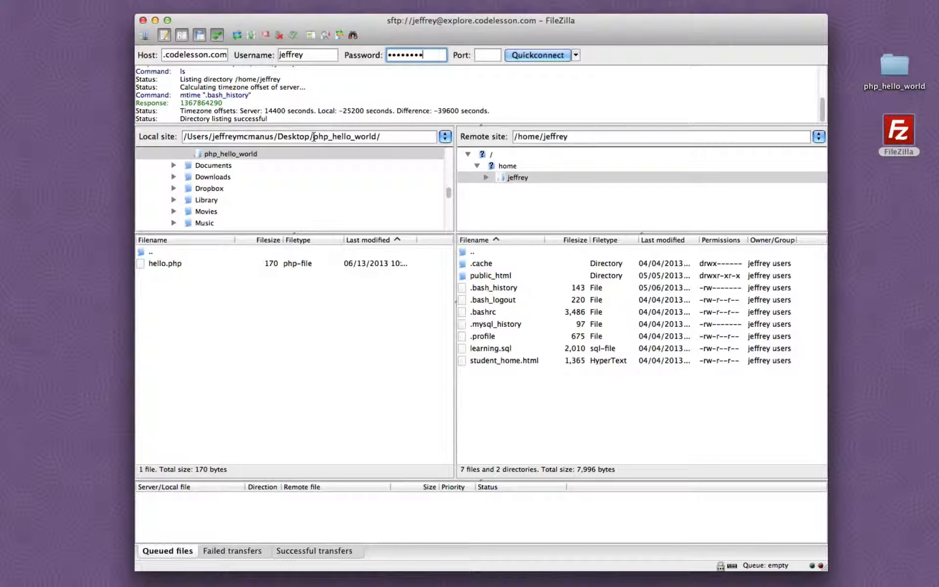
Select the local hello.php file and open the public_html directory on the remote site
{"action": "left_click", "coordinate": [172, 263]}
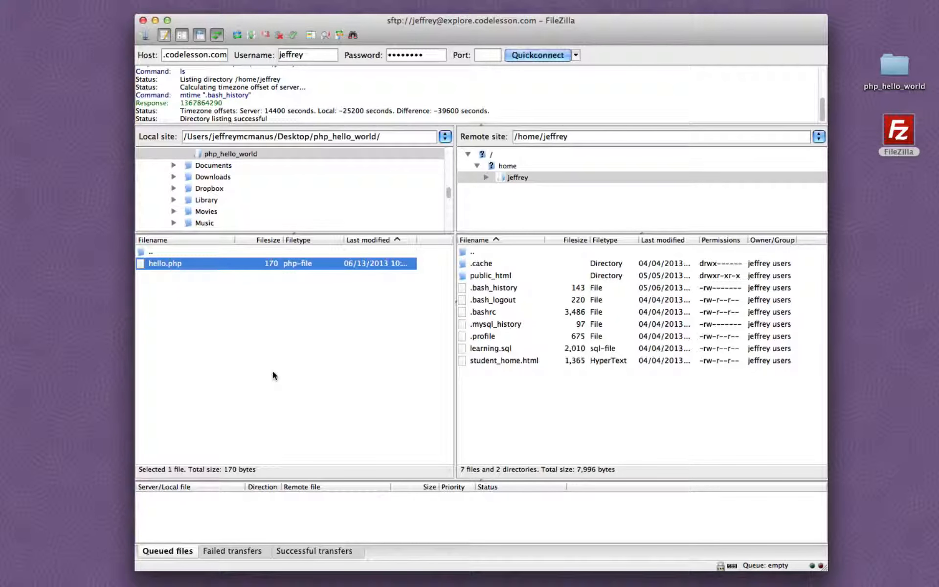
{"action": "left_click", "coordinate": [226, 321]}
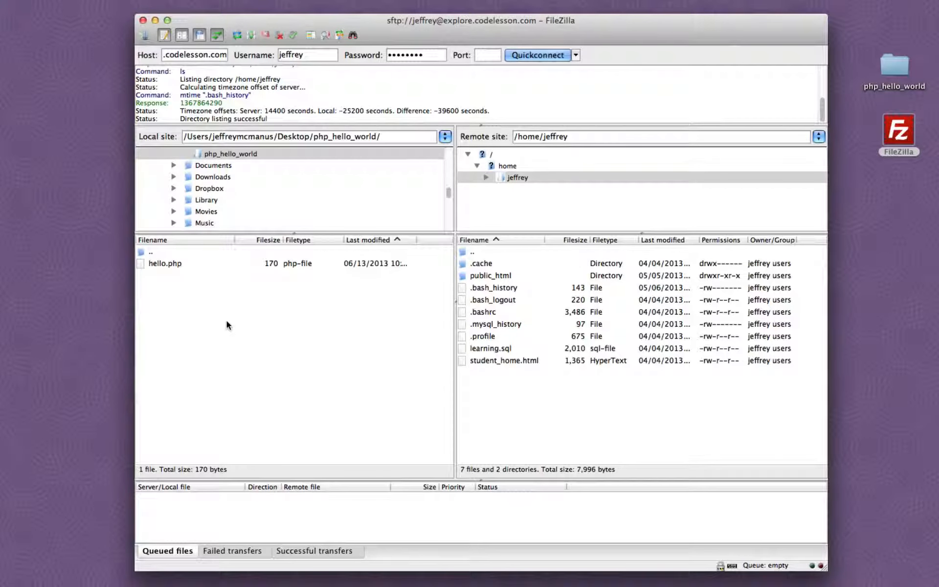
{"action": "left_click", "coordinate": [169, 263]}
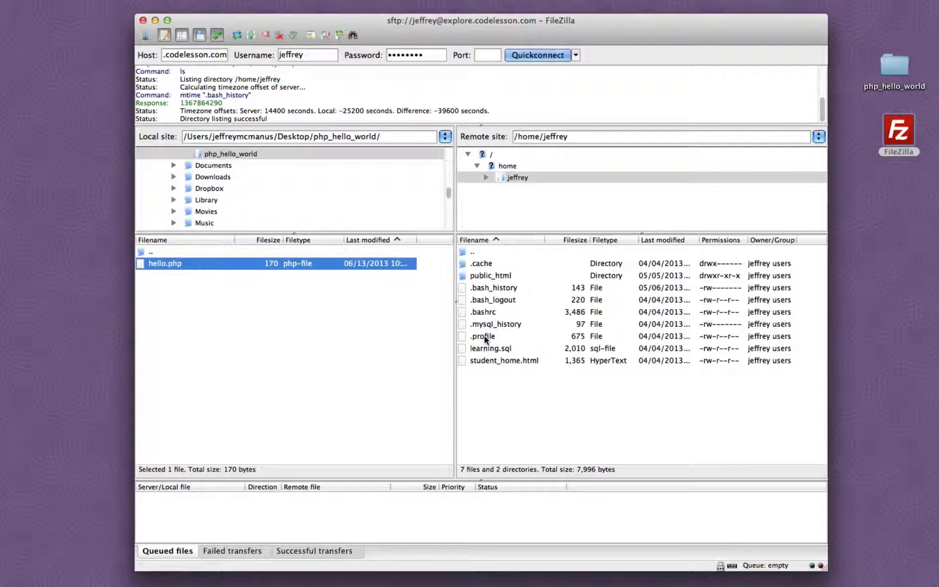
{"action": "left_click", "coordinate": [508, 402]}
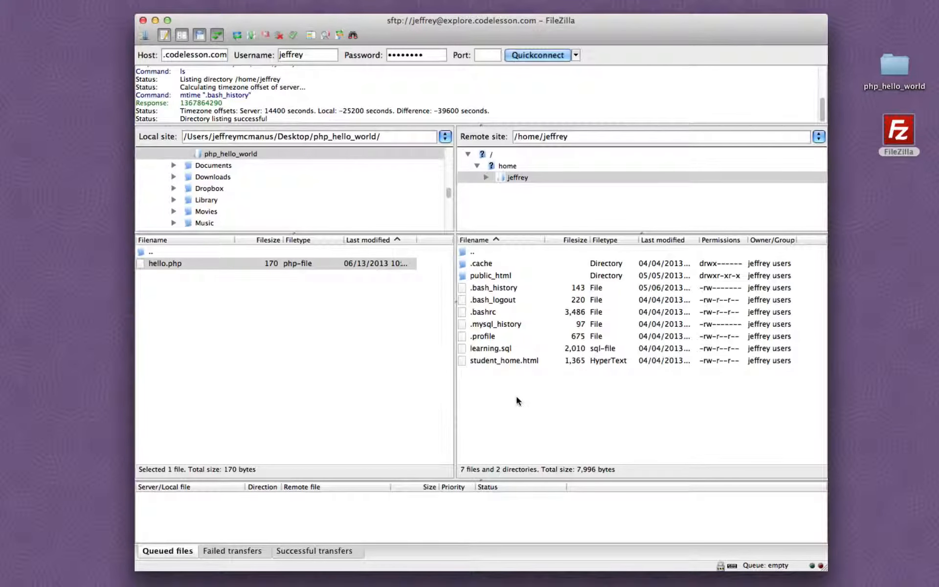
{"action": "left_click", "coordinate": [482, 277]}
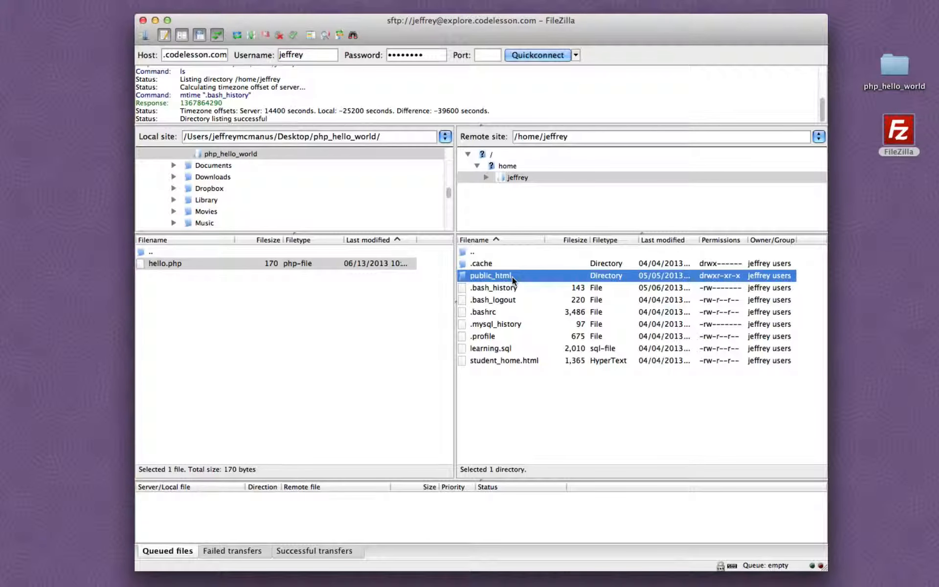
{"action": "double_click", "coordinate": [476, 275]}
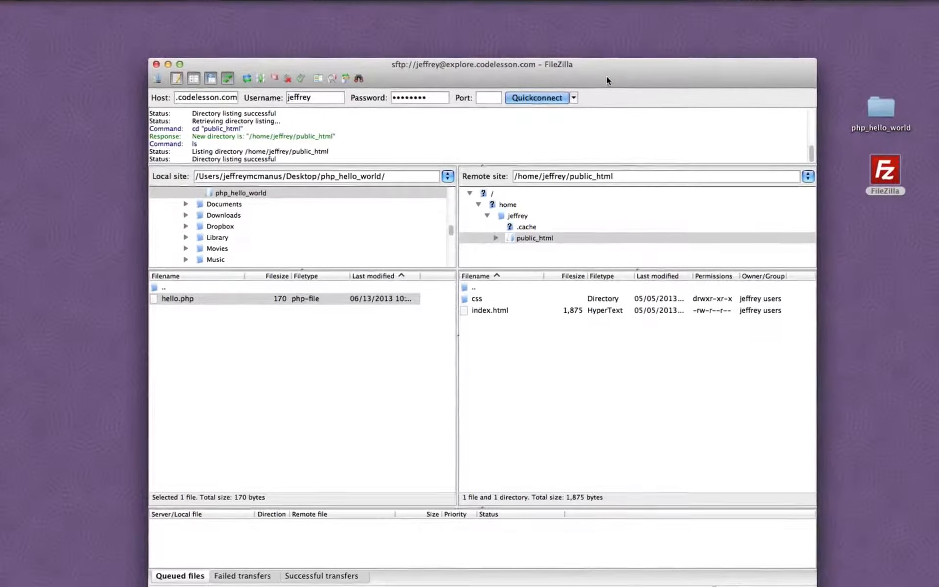
Copy the current connection to the Site Manager and save the new entry under the name explore.codelesson.com
{"action": "left_click", "coordinate": [35, 1]}
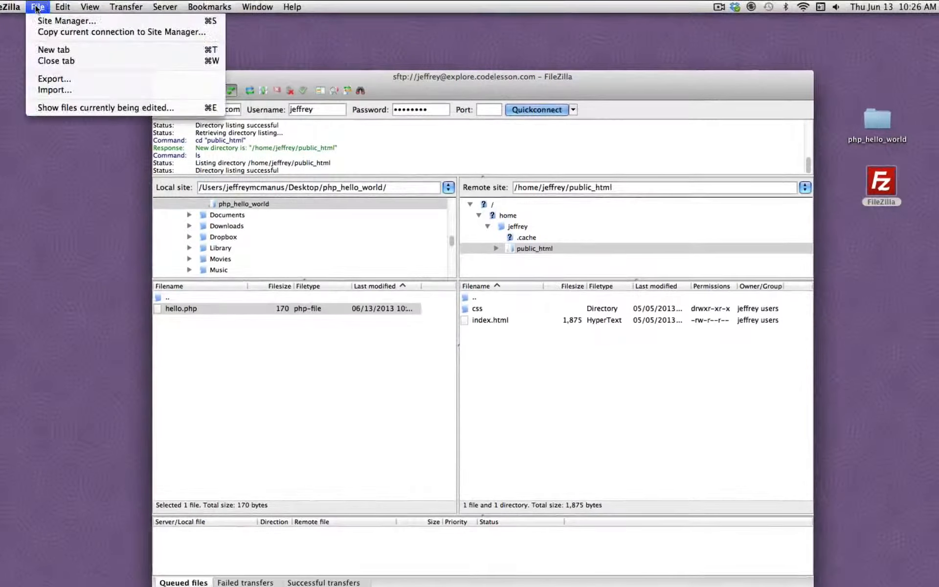
{"action": "left_click", "coordinate": [129, 32]}
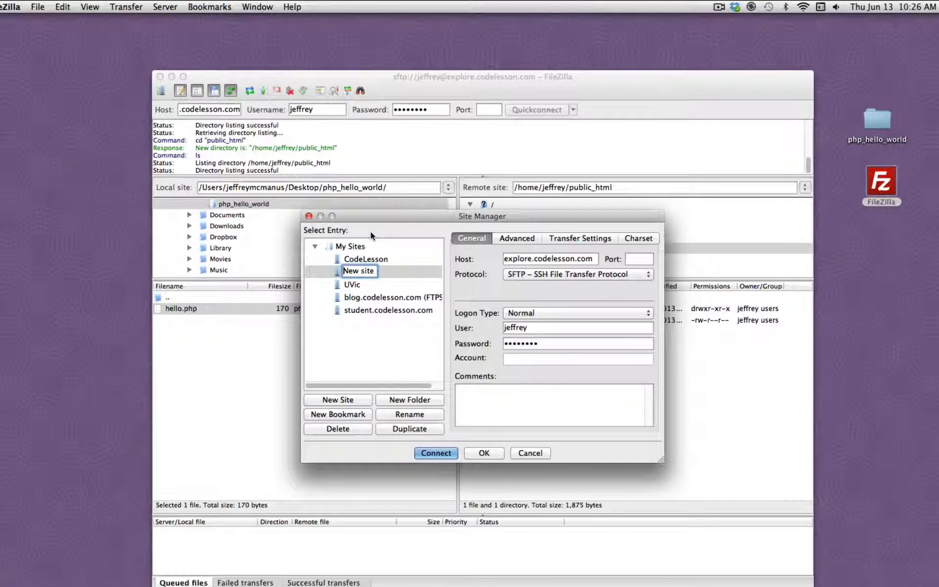
{"action": "key", "text": "super+a"}
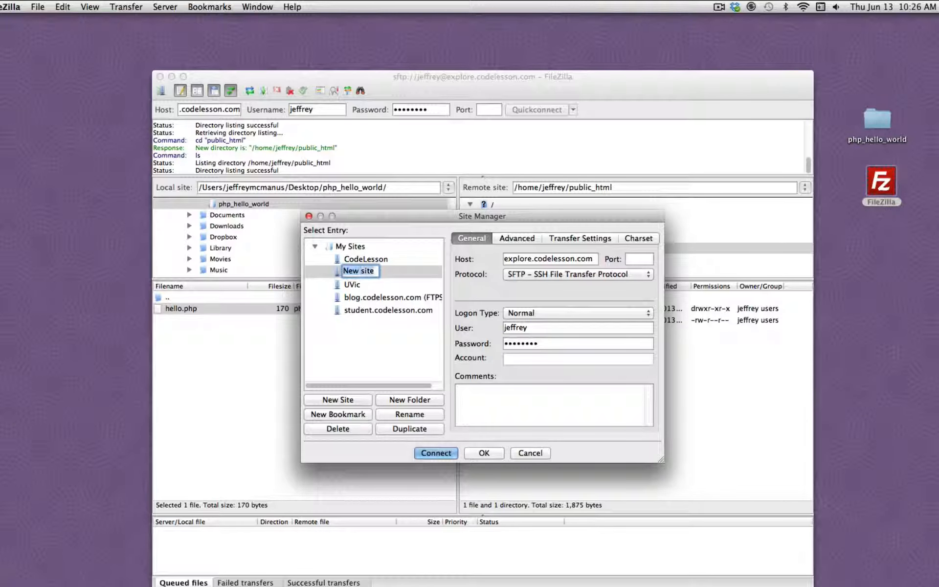
{"action": "type", "text": "expl"}
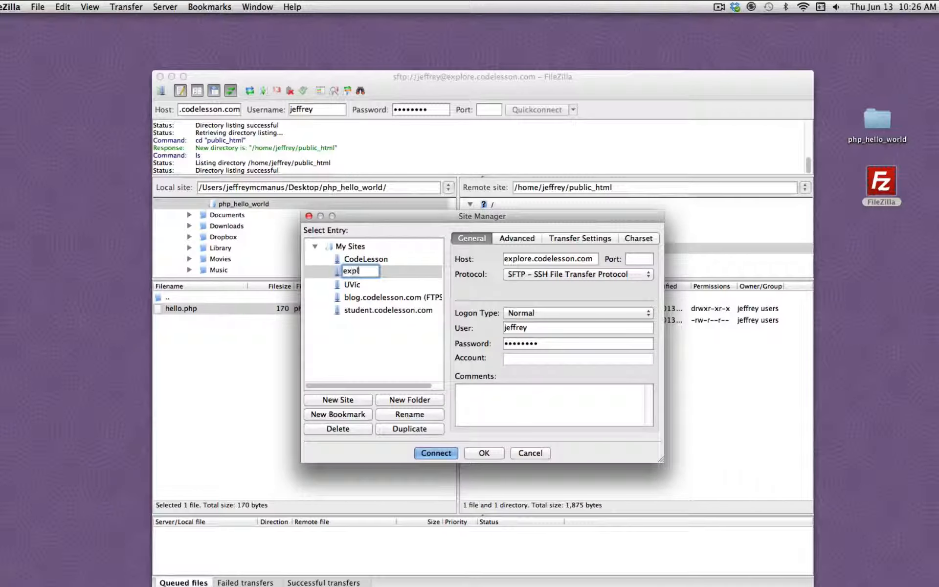
{"action": "type", "text": "ore.codelesson.com"}
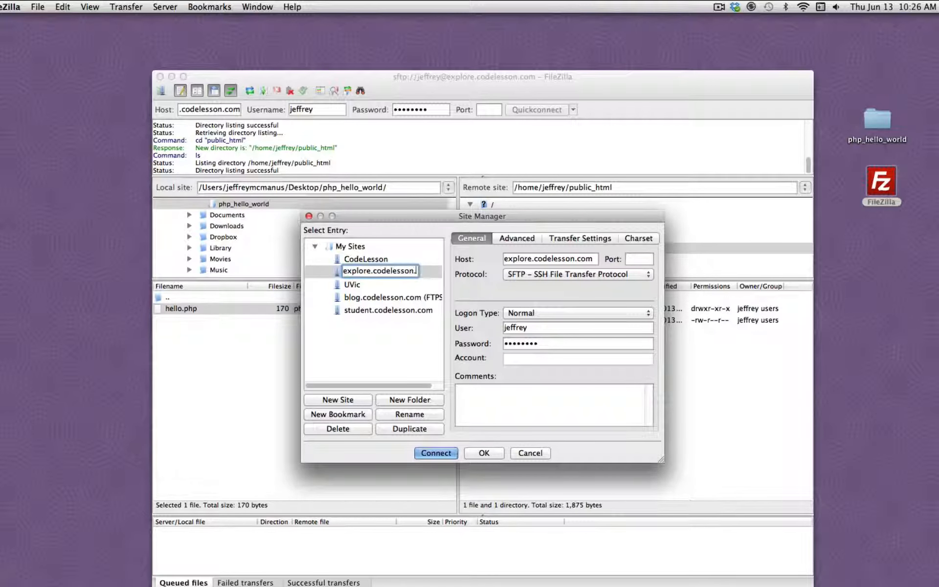
{"action": "left_click", "coordinate": [334, 275]}
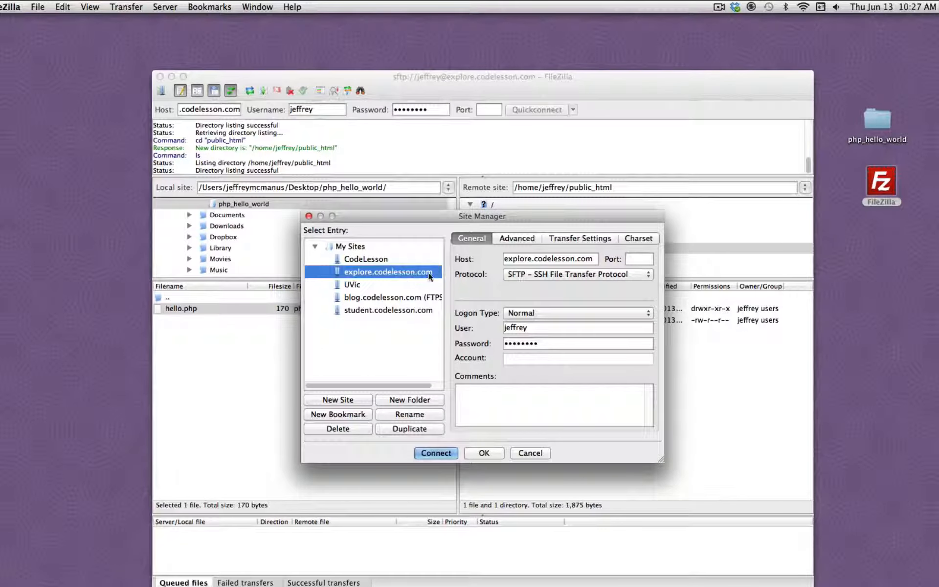
{"action": "left_click", "coordinate": [486, 451]}
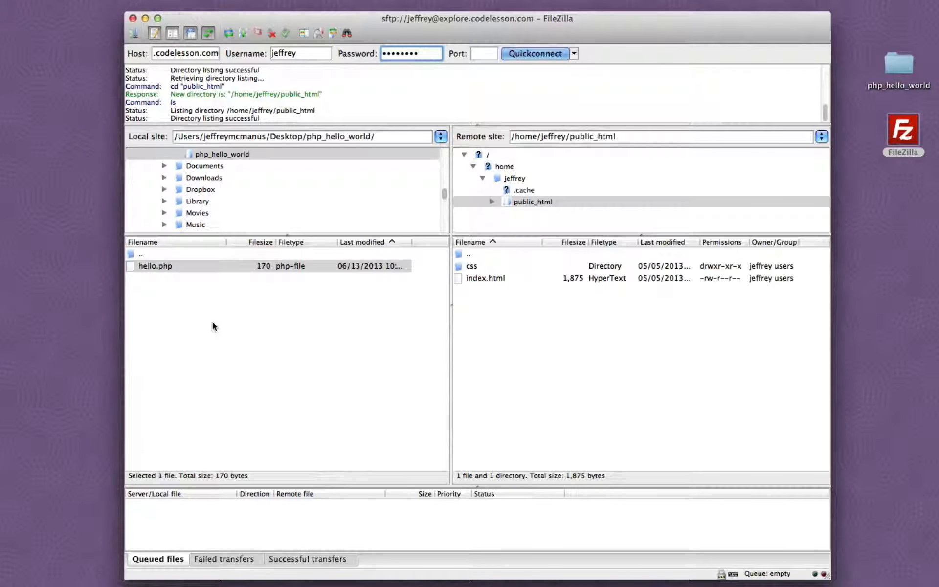
Upload the local hello.php file to the remote public_html directory and select the uploaded copy
{"action": "left_click", "coordinate": [196, 265]}
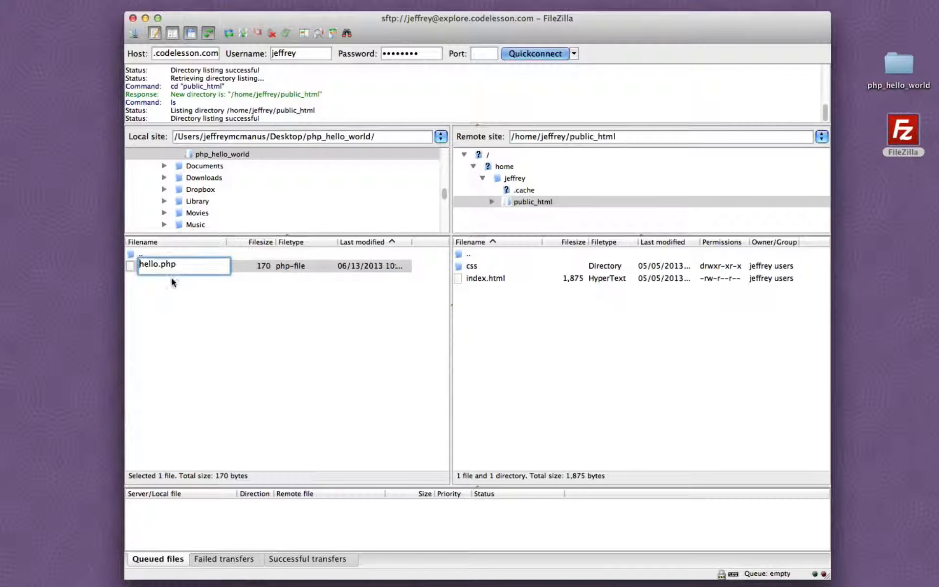
{"action": "left_click", "coordinate": [242, 265]}
{"action": "right_click", "coordinate": [239, 266]}
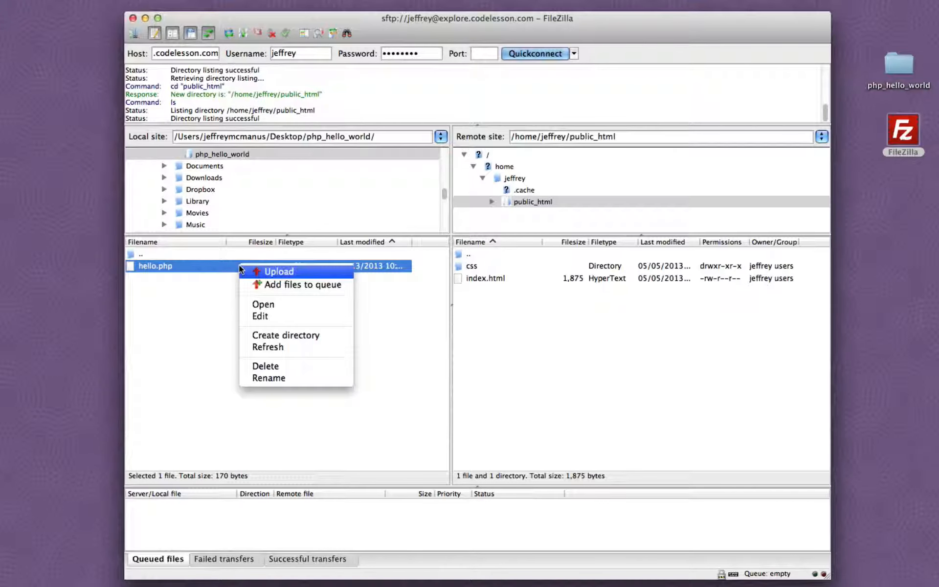
{"action": "left_click", "coordinate": [282, 271]}
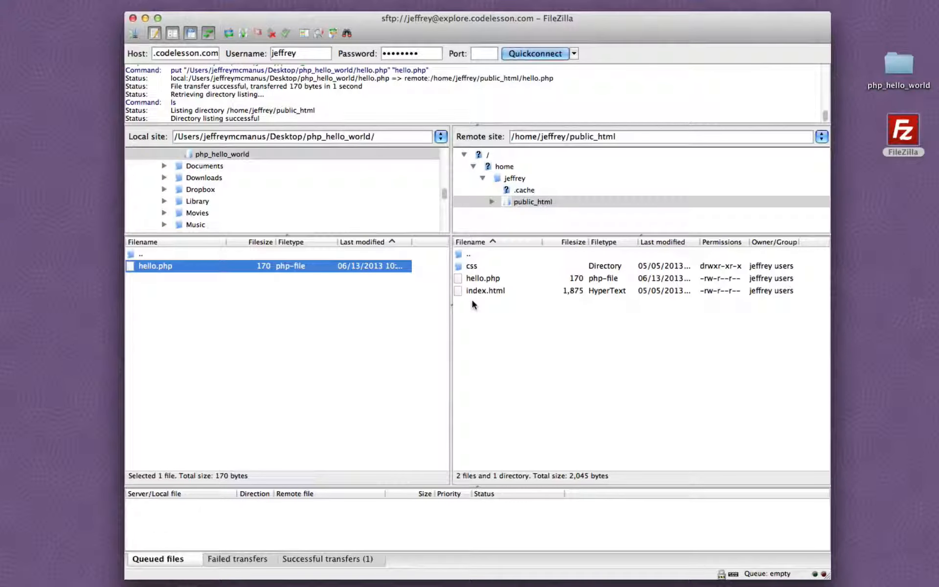
{"action": "left_click", "coordinate": [481, 278]}
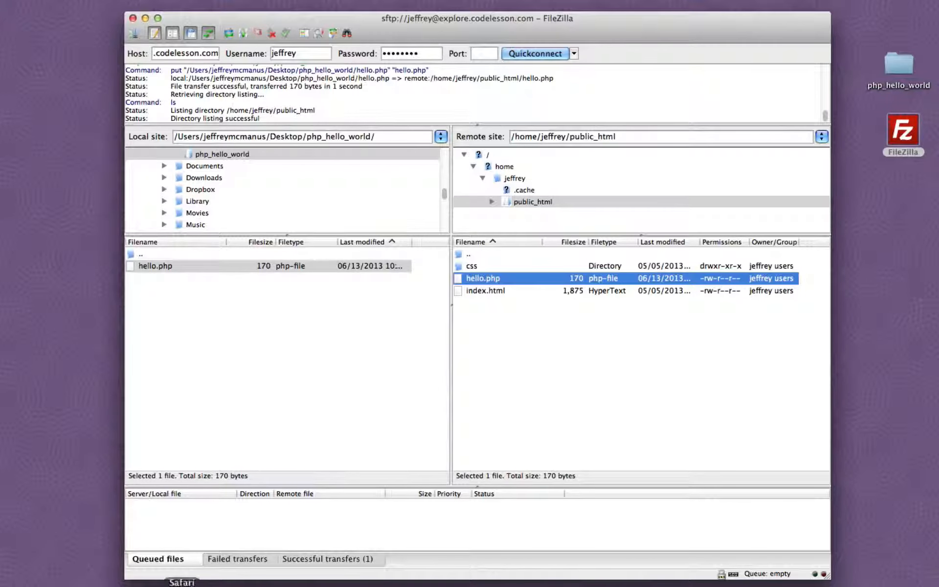
Switch to Chrome and open the shell account's home page on explore.codelesson.com
{"action": "right_click", "coordinate": [295, 584]}
{"action": "left_click", "coordinate": [197, 473]}
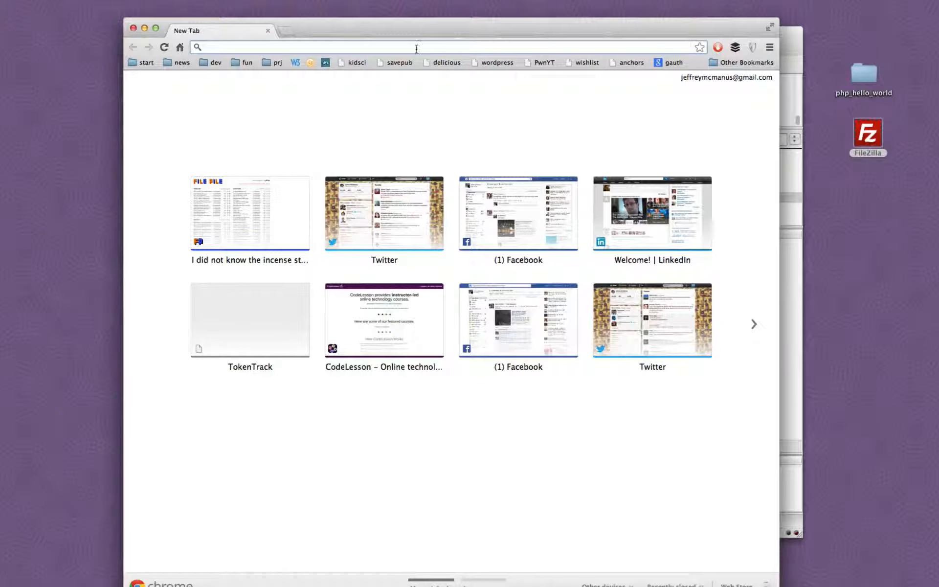
{"action": "type", "text": "http://"}
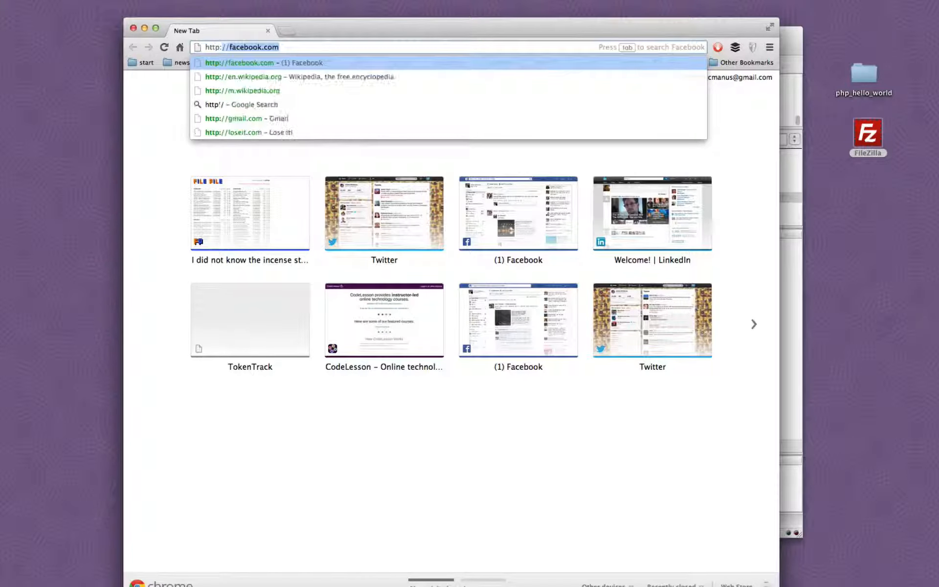
{"action": "type", "text": "explore.codelesson"}
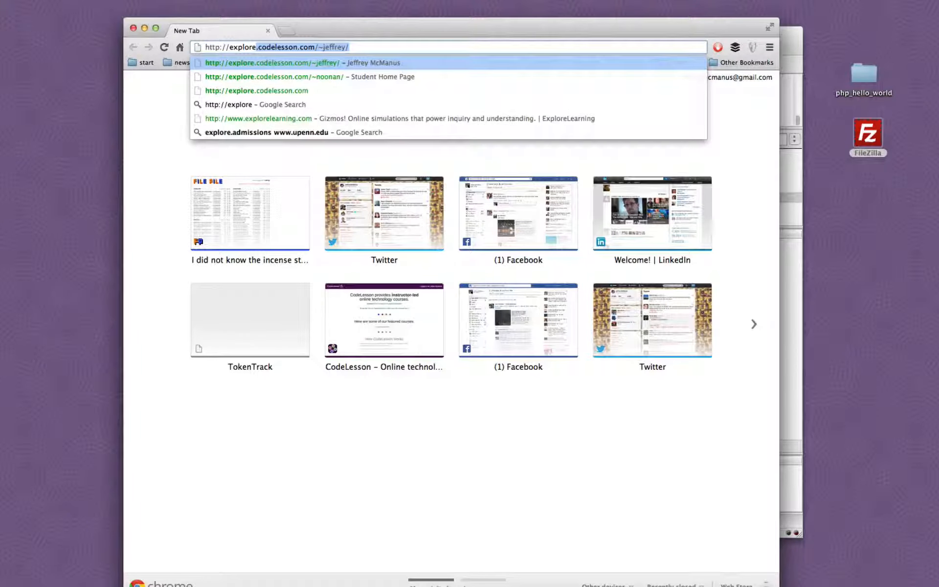
{"action": "type", "text": ".com"}
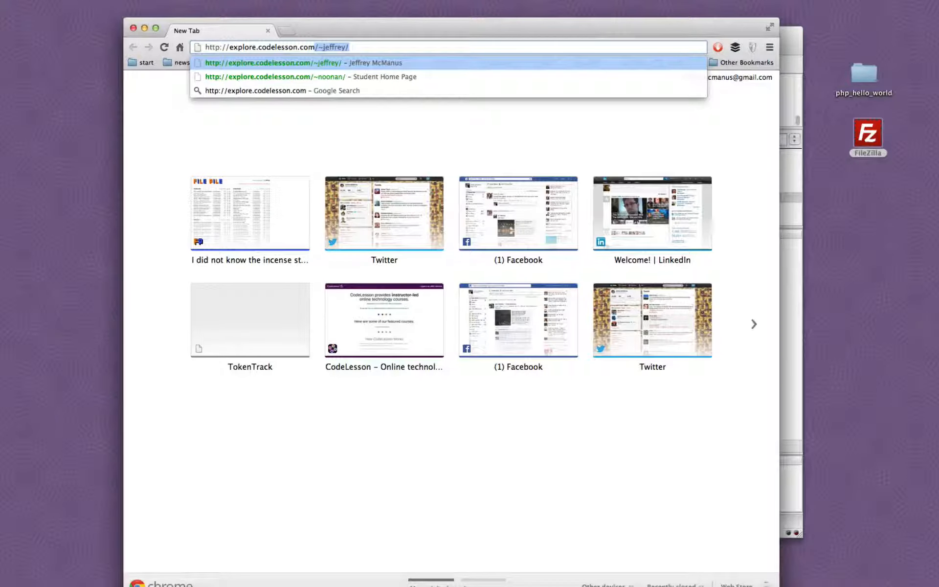
{"action": "key", "text": "Return"}
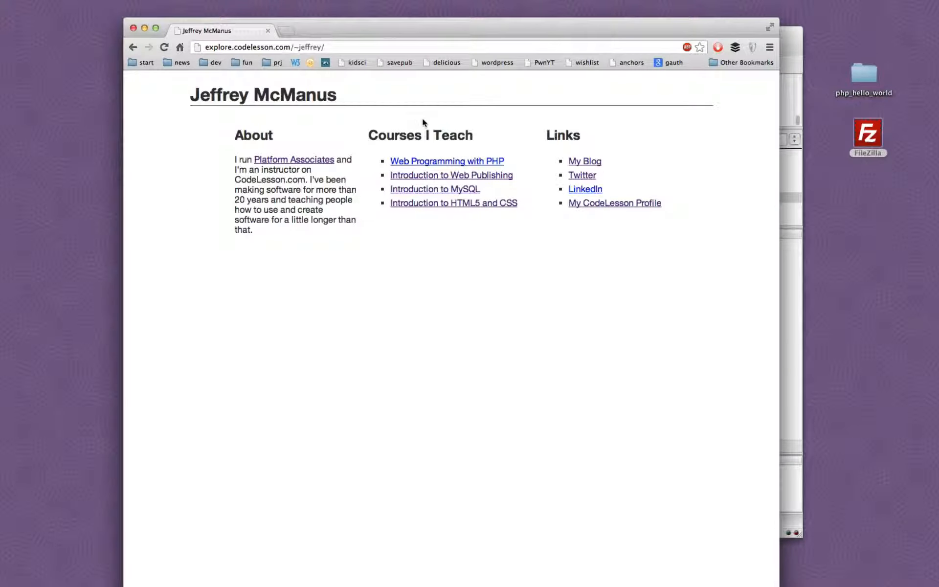
Arrange the browser and FileZilla windows side by side and select index.html in the remote public_html directory
{"action": "left_click_drag", "start_coordinate": [406, 32], "coordinate": [359, 21]}
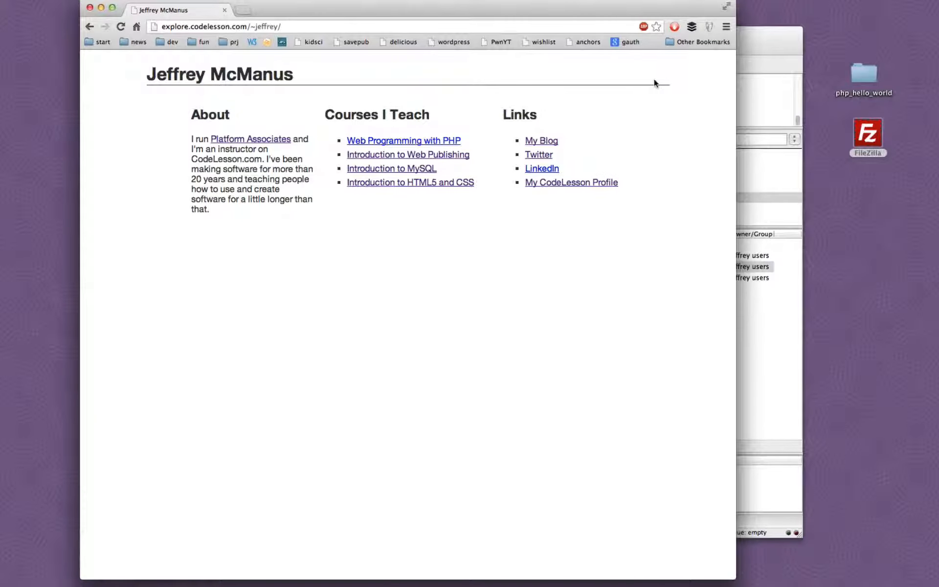
{"action": "left_click_drag", "start_coordinate": [606, 8], "coordinate": [542, 14]}
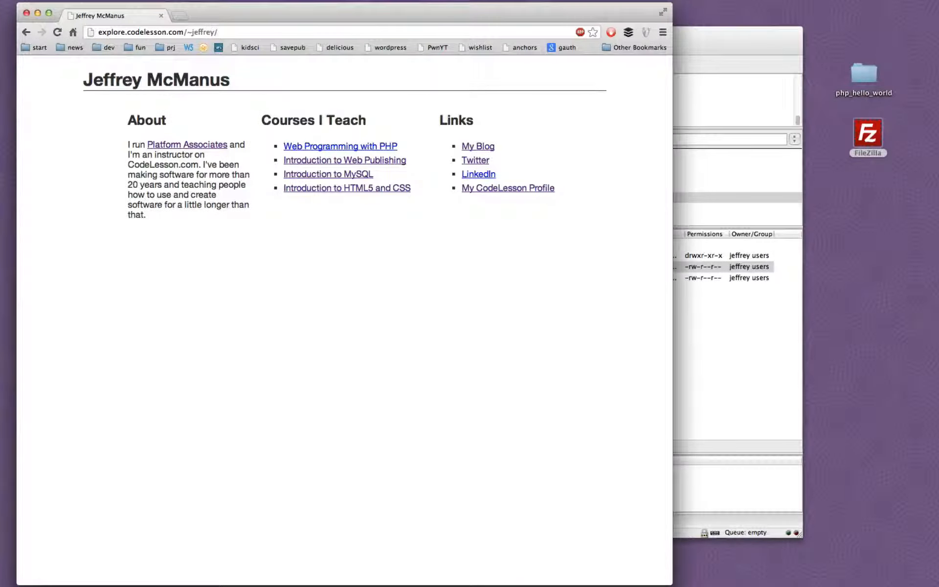
{"action": "left_click_drag", "start_coordinate": [670, 582], "coordinate": [580, 561]}
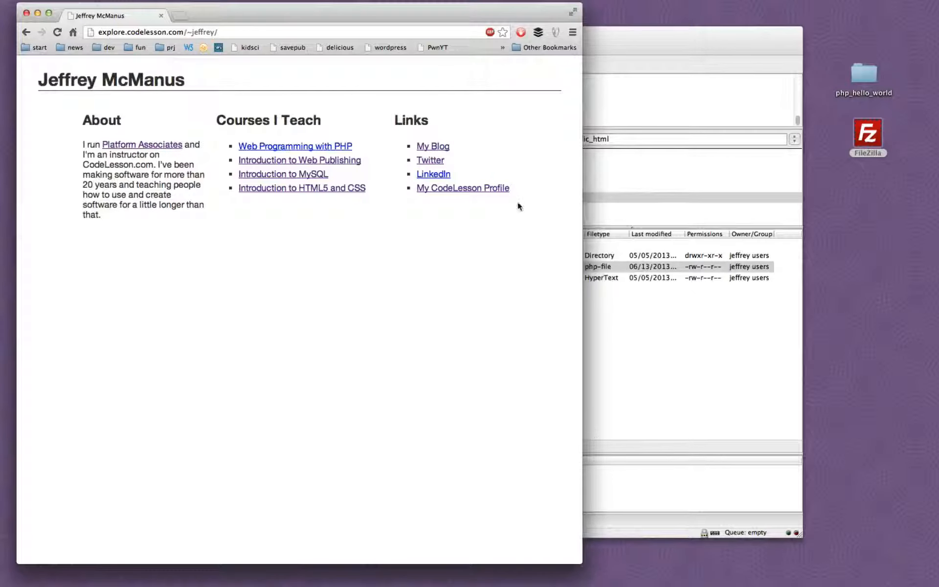
{"action": "left_click", "coordinate": [630, 44]}
{"action": "left_click_drag", "start_coordinate": [682, 15], "coordinate": [831, 33]}
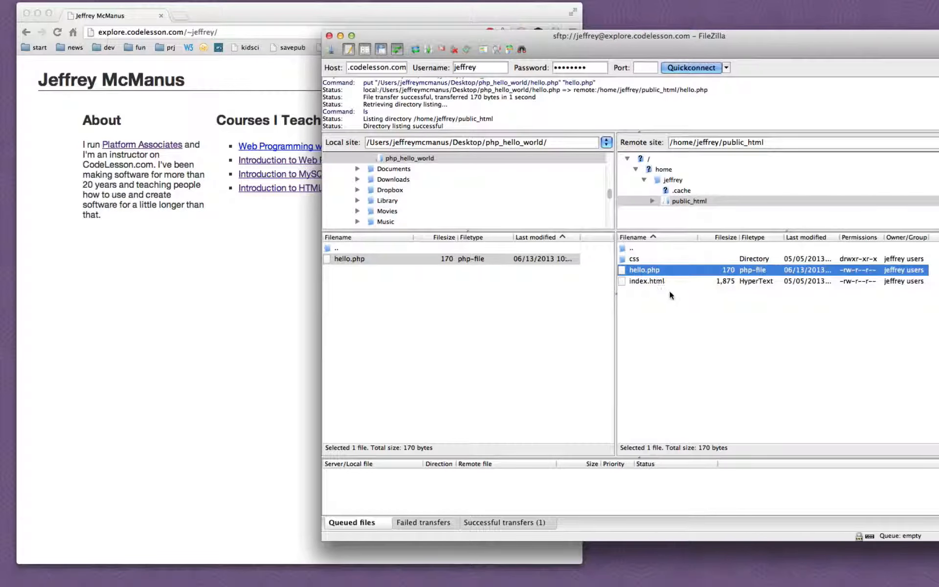
{"action": "left_click", "coordinate": [651, 281]}
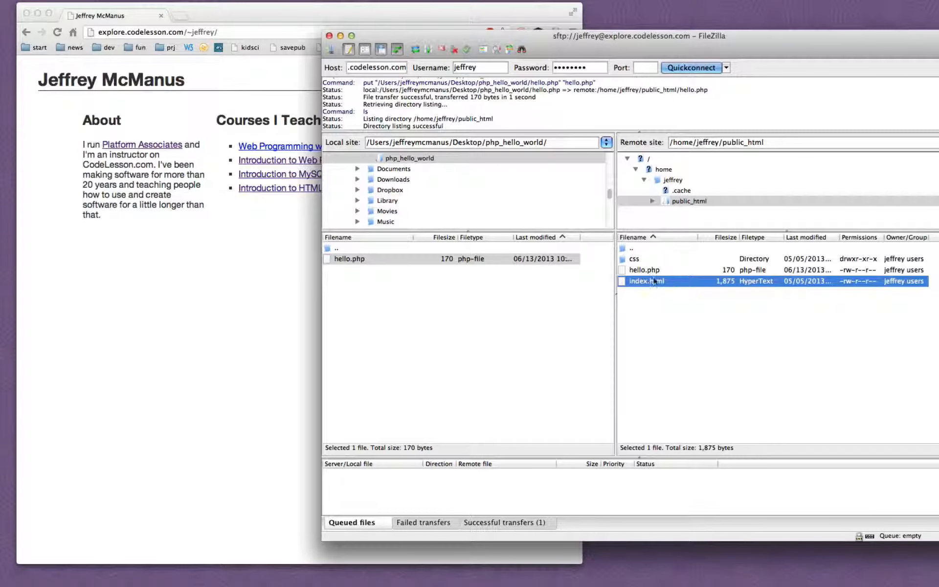
{"action": "left_click_drag", "start_coordinate": [461, 11], "coordinate": [442, 6]}
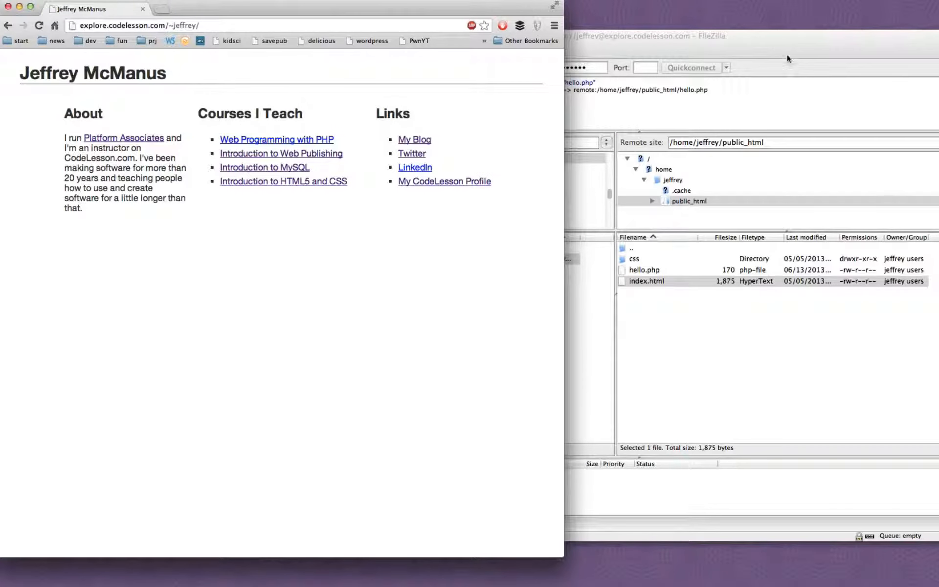
{"action": "mouse_move", "coordinate": [777, 45]}
{"action": "left_mouse_down"}
{"action": "mouse_move", "coordinate": [765, 40]}
{"action": "mouse_move", "coordinate": [772, 26]}
{"action": "left_mouse_up"}
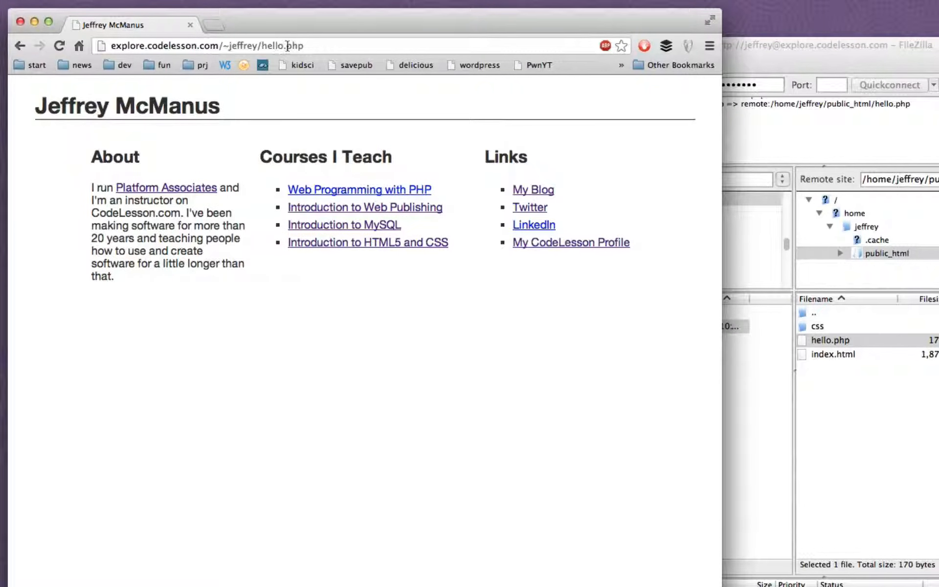
Load hello.php from the shell account's site on explore.codelesson.com in the browser
{"action": "left_click", "coordinate": [287, 45]}
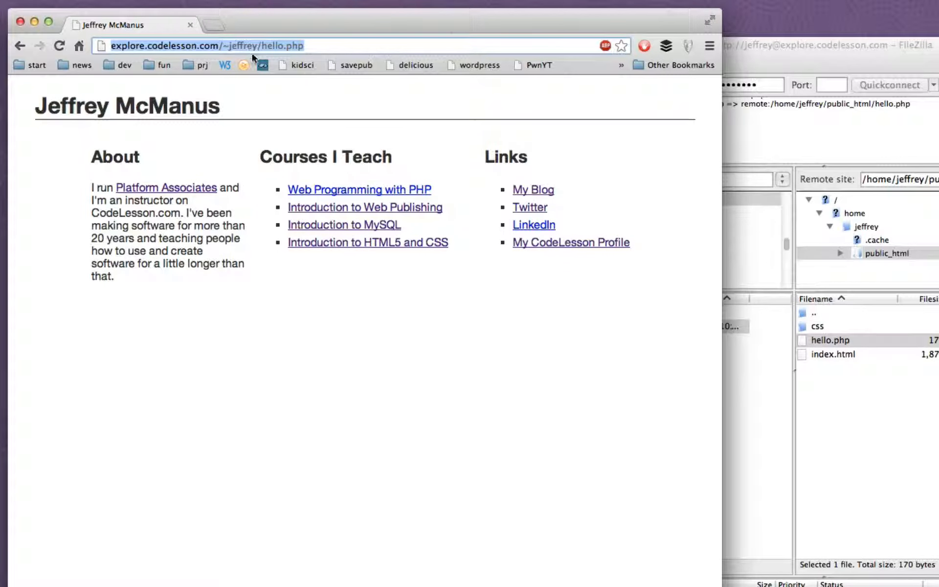
{"action": "key", "text": "Return"}
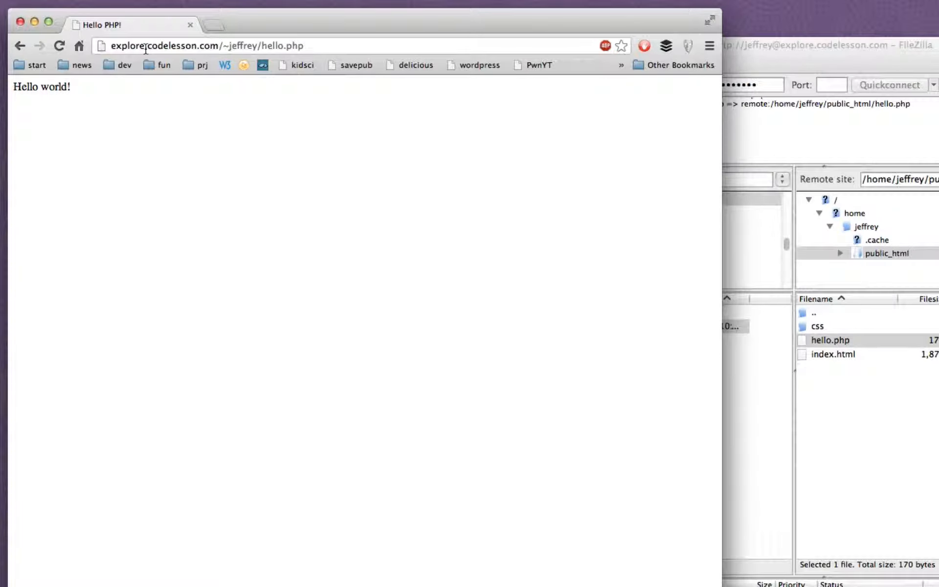
Examine the host, account folder and file name parts of the hello.php page address
{"action": "left_click", "coordinate": [207, 44]}
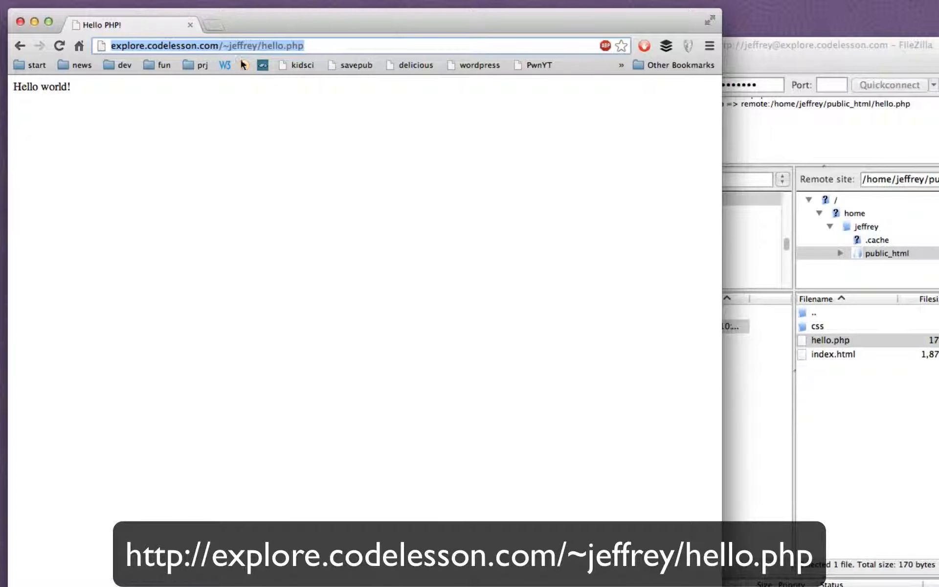
{"action": "left_click", "coordinate": [225, 45]}
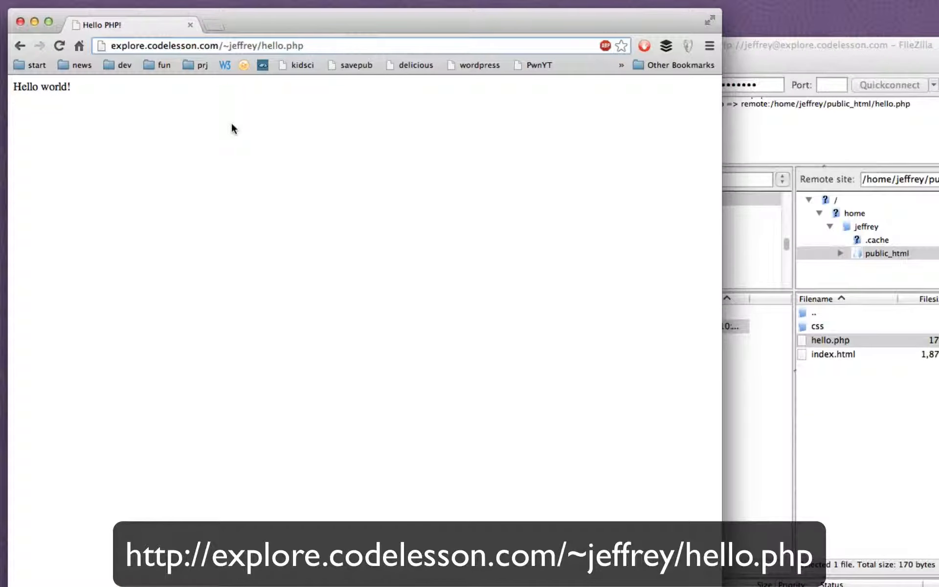
{"action": "left_click_drag", "start_coordinate": [232, 45], "coordinate": [254, 45]}
{"action": "left_click", "coordinate": [256, 45]}
{"action": "left_click_drag", "start_coordinate": [263, 46], "coordinate": [341, 44]}
{"action": "left_click", "coordinate": [324, 45]}
Switch back to FileZilla with the remote public_html file list in view
{"action": "left_click", "coordinate": [875, 44]}
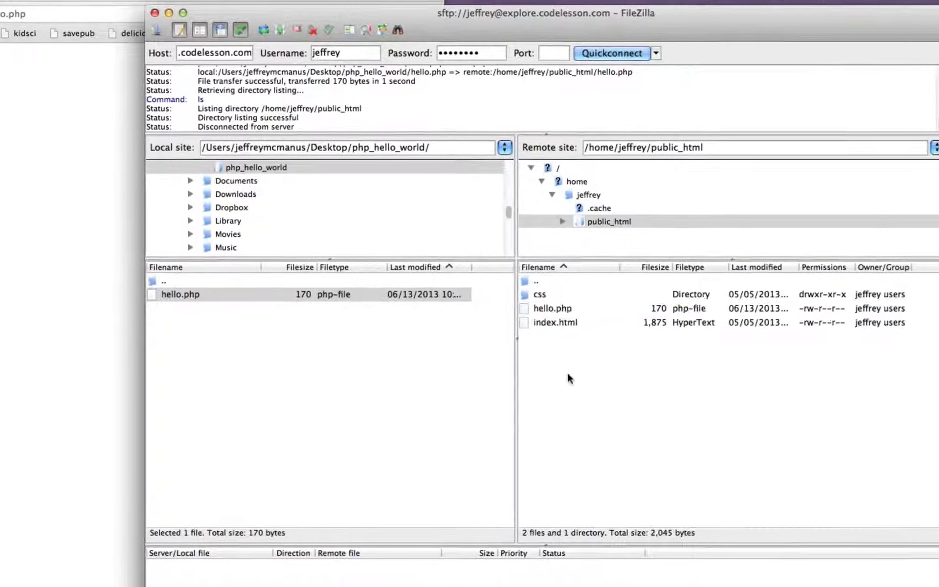
{"action": "left_click", "coordinate": [703, 380]}
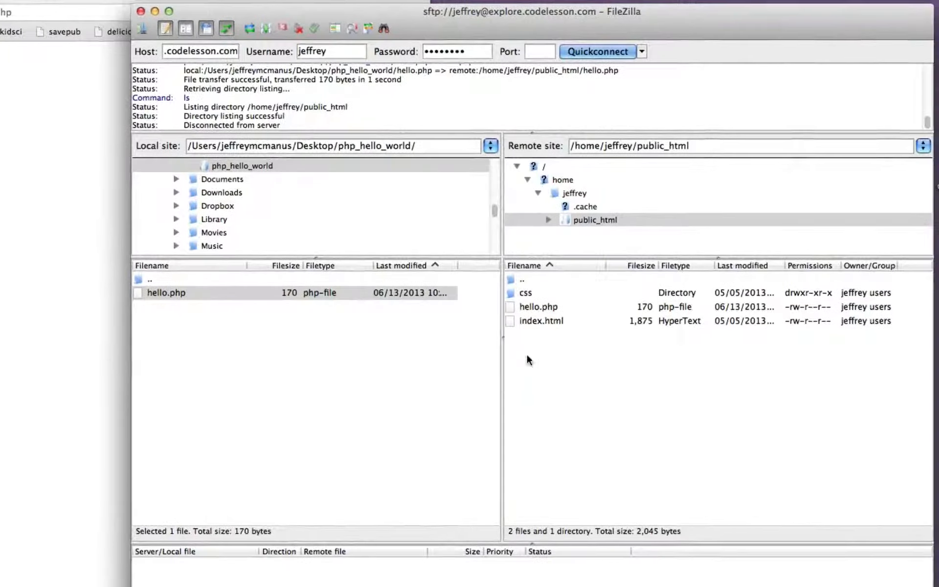
{"action": "right_click", "coordinate": [527, 353]}
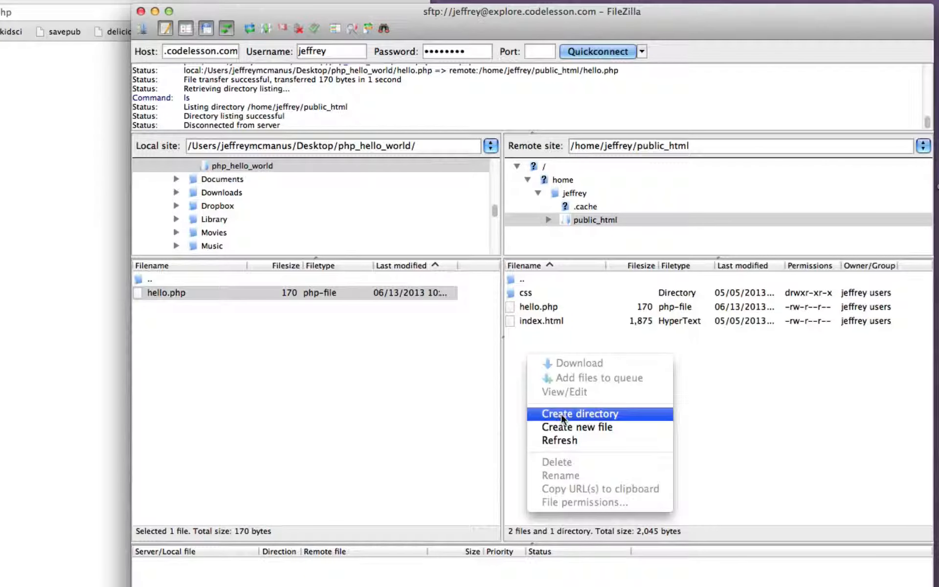
{"action": "left_click", "coordinate": [700, 403]}
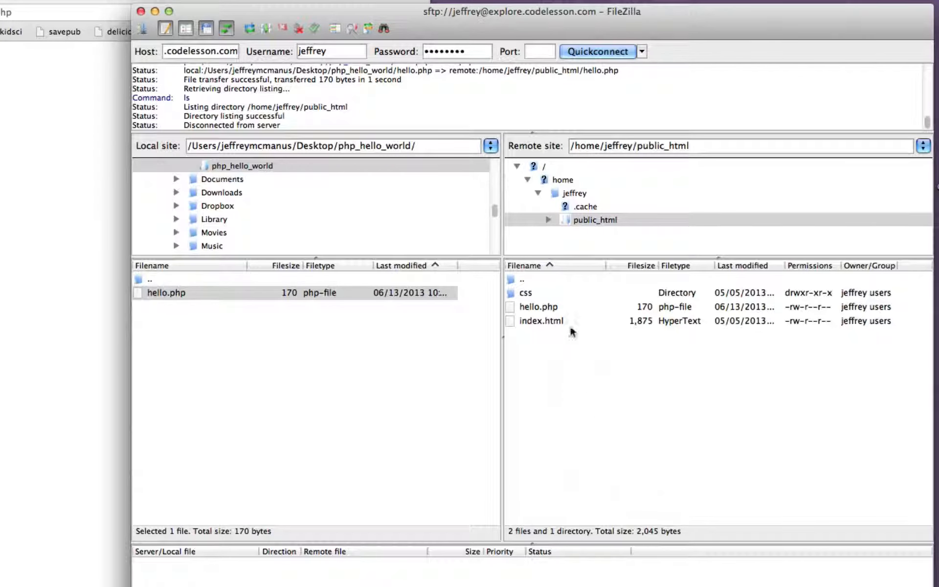
{"action": "right_click", "coordinate": [542, 374]}
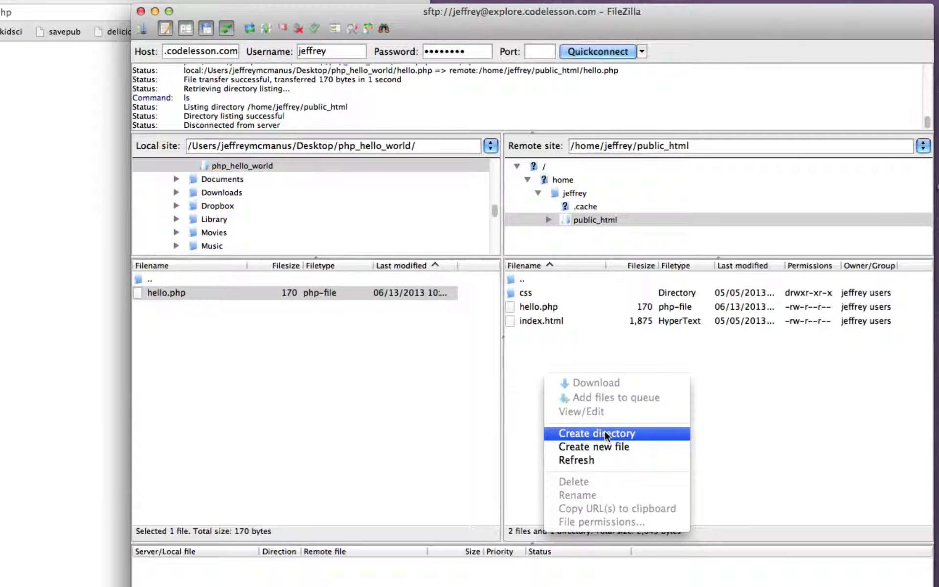
{"action": "left_click", "coordinate": [607, 346]}
Try to create a directory named unit_01 inside the remote public_html directory
{"action": "left_click", "coordinate": [630, 220]}
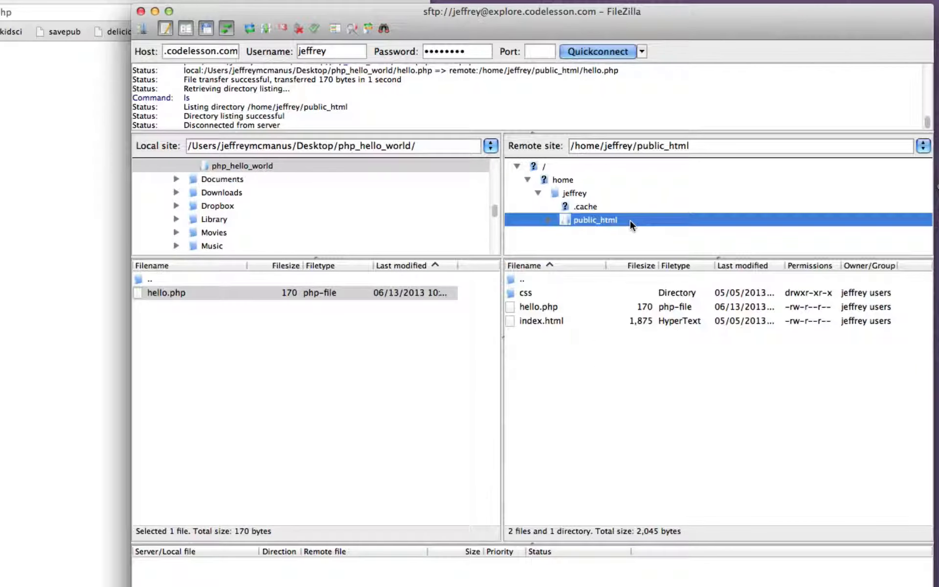
{"action": "right_click", "coordinate": [536, 358]}
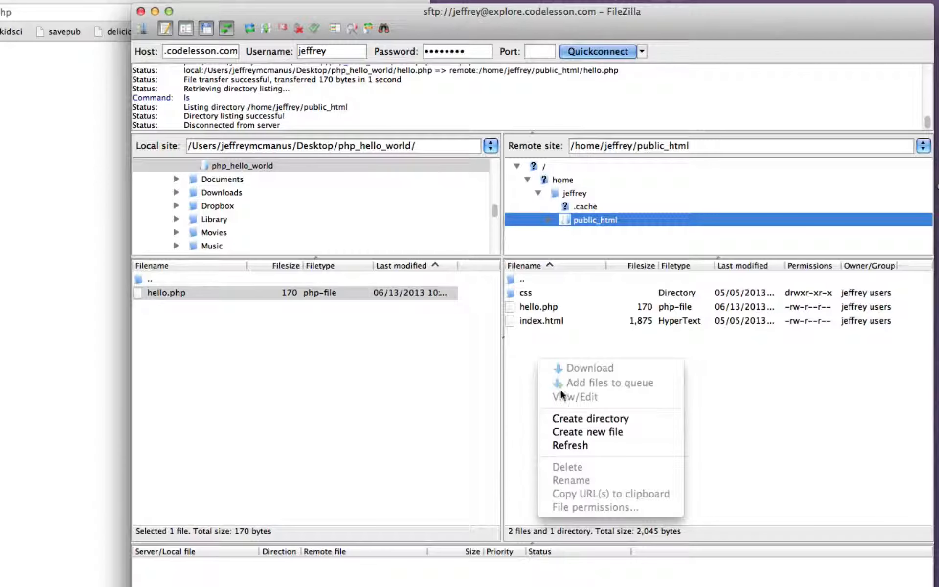
{"action": "left_click", "coordinate": [575, 420]}
{"action": "type", "text": "u"}
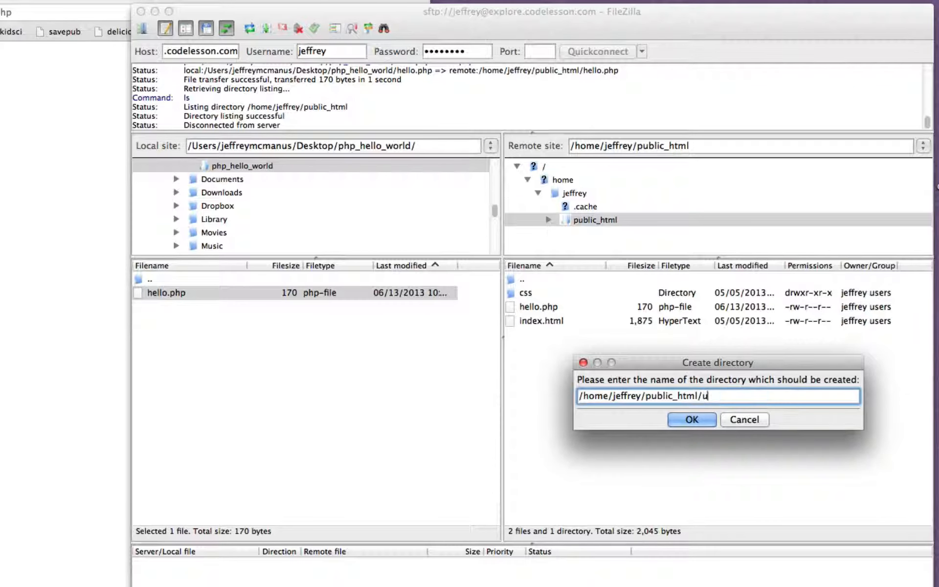
{"action": "type", "text": "nit_01"}
{"action": "left_click", "coordinate": [699, 421]}
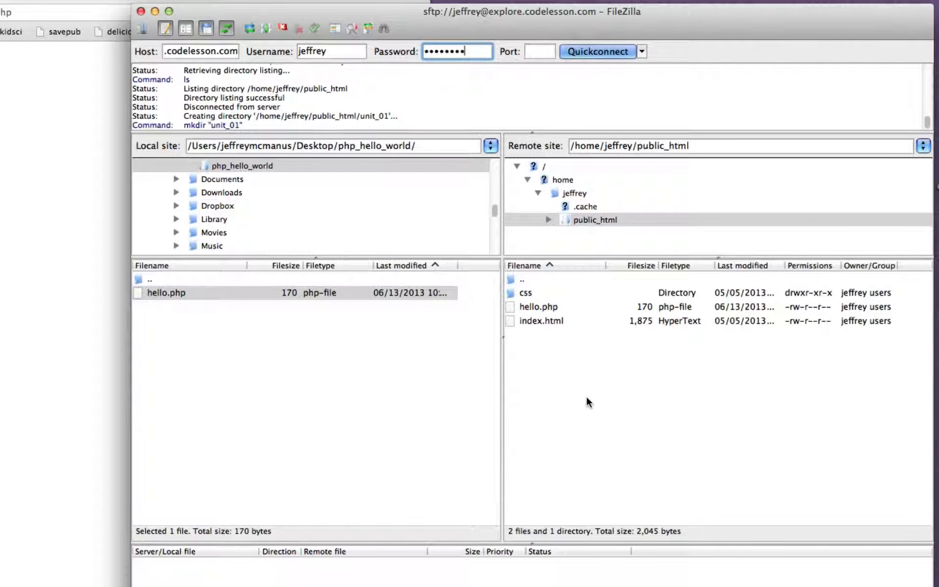
{"action": "left_click", "coordinate": [575, 387]}
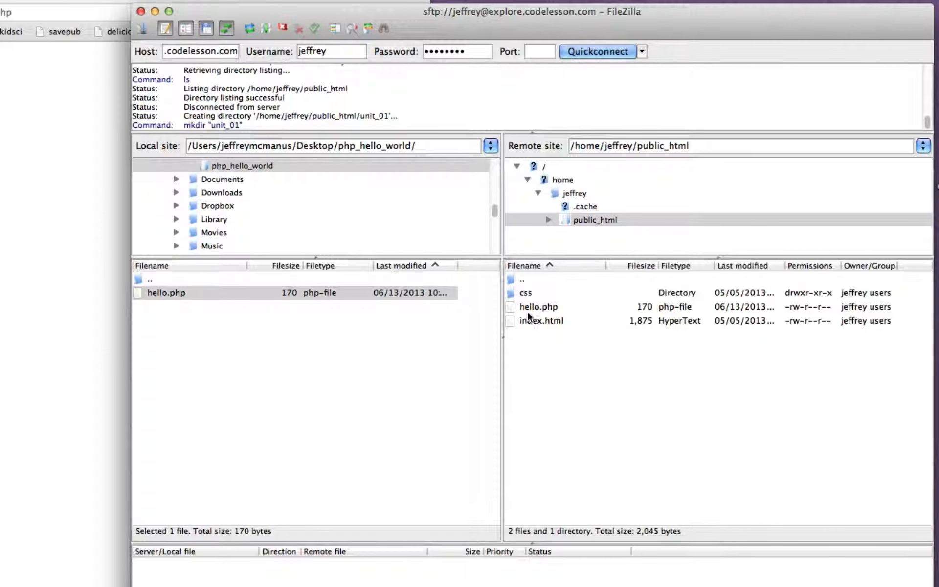
{"action": "left_click", "coordinate": [521, 292]}
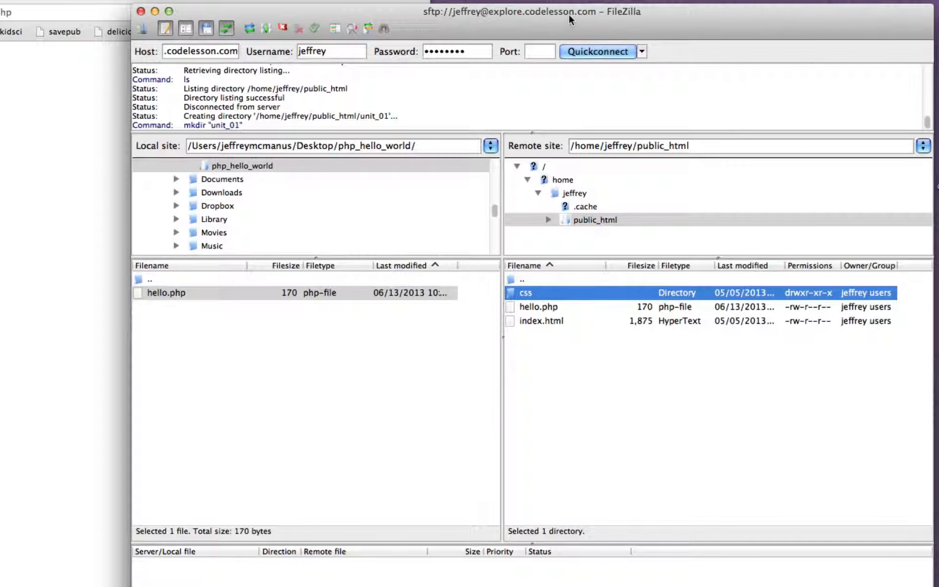
Reconnect to the server in a new tab, keeping the existing connection, and open the remote public_html directory
{"action": "left_click", "coordinate": [585, 49]}
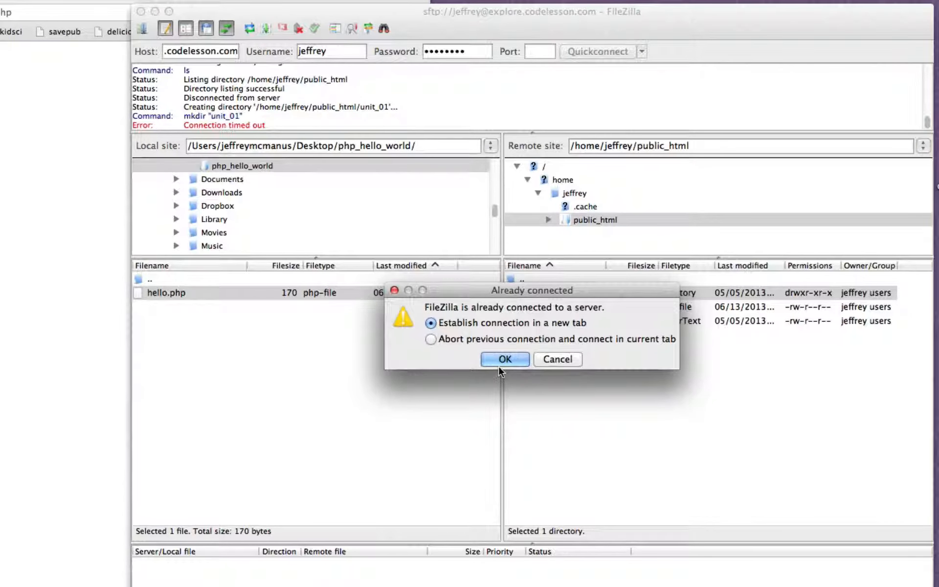
{"action": "left_click", "coordinate": [506, 354]}
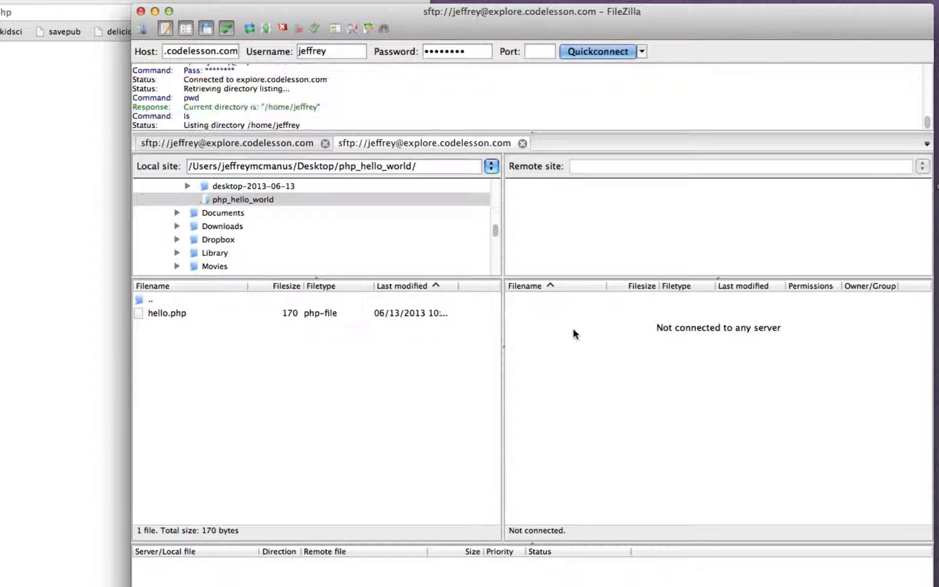
{"action": "double_click", "coordinate": [556, 329]}
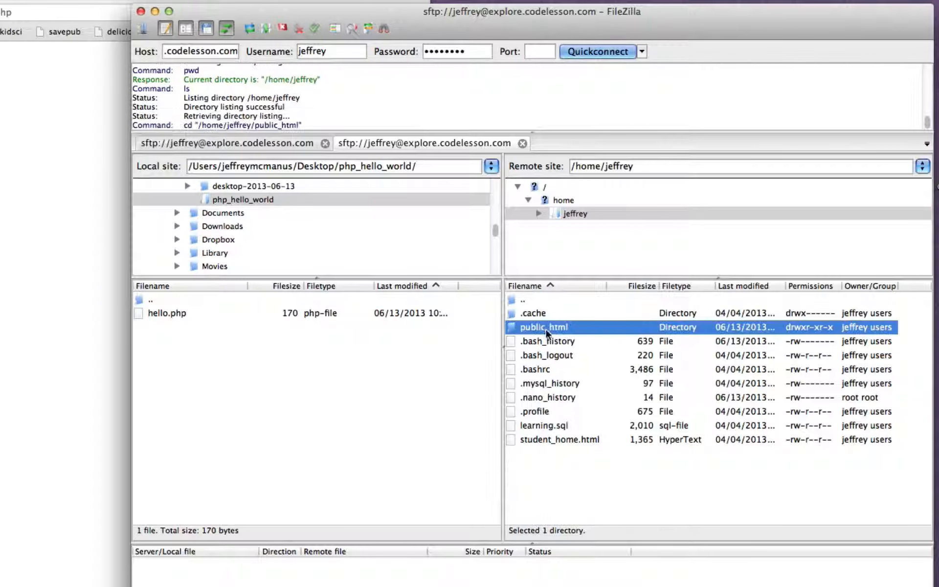
Create a directory named unit_01 inside the remote public_html directory
{"action": "right_click", "coordinate": [545, 406]}
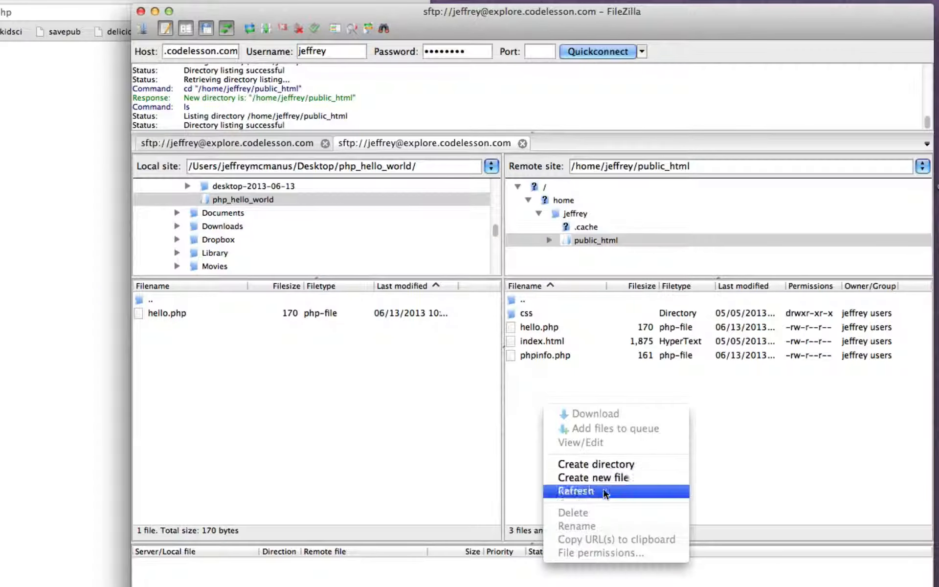
{"action": "left_click", "coordinate": [587, 463]}
{"action": "type", "text": "unit_01"}
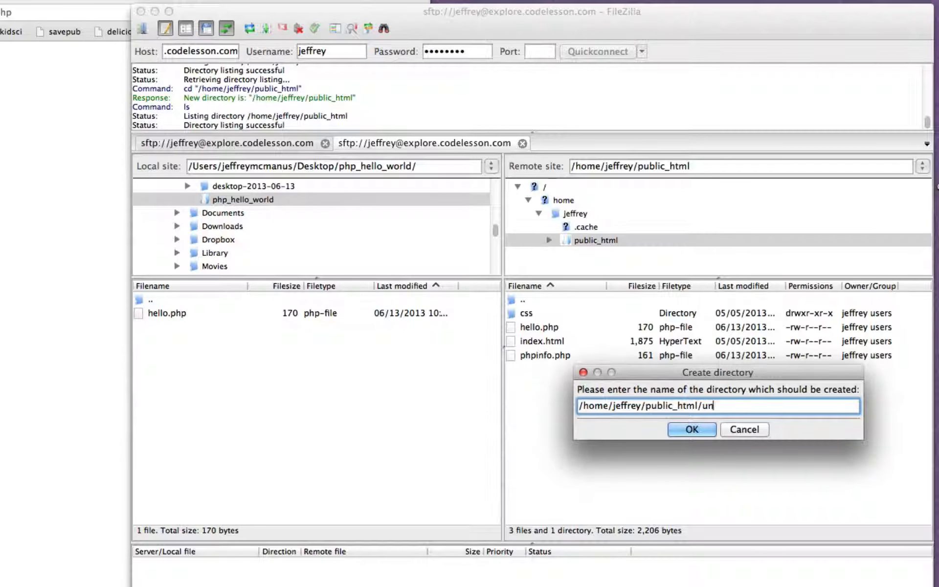
{"action": "key", "text": "Return"}
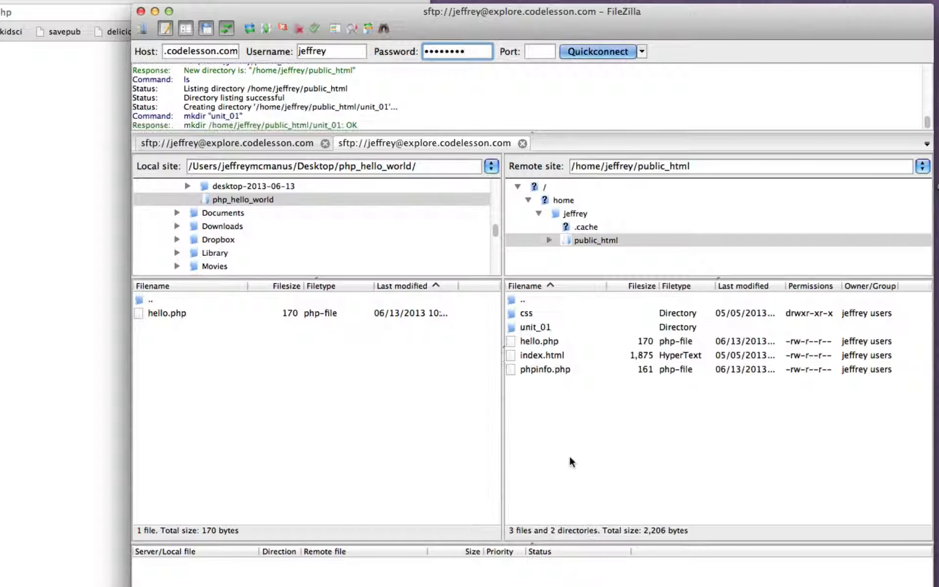
Open the remote unit_01 directory and upload the local hello.php into it
{"action": "left_click", "coordinate": [537, 327]}
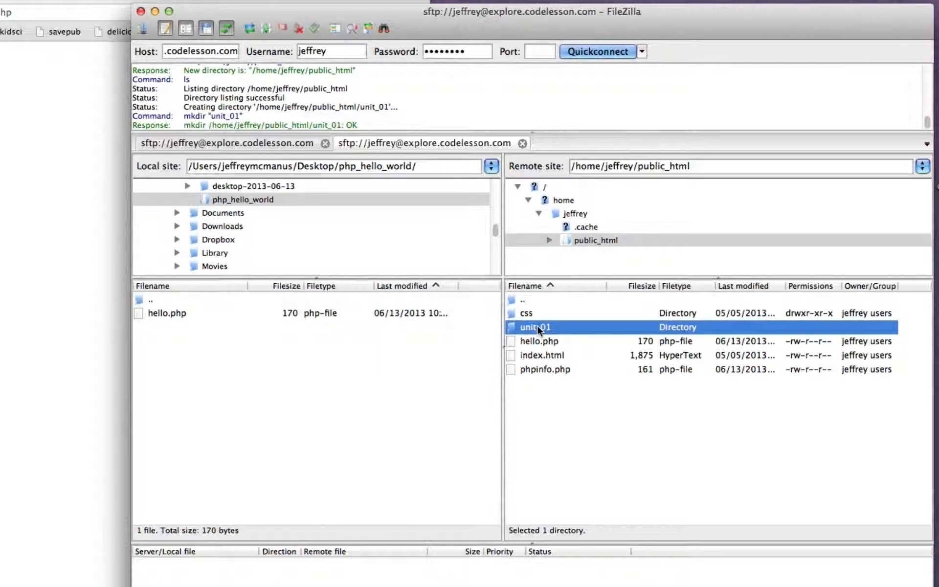
{"action": "double_click", "coordinate": [537, 327]}
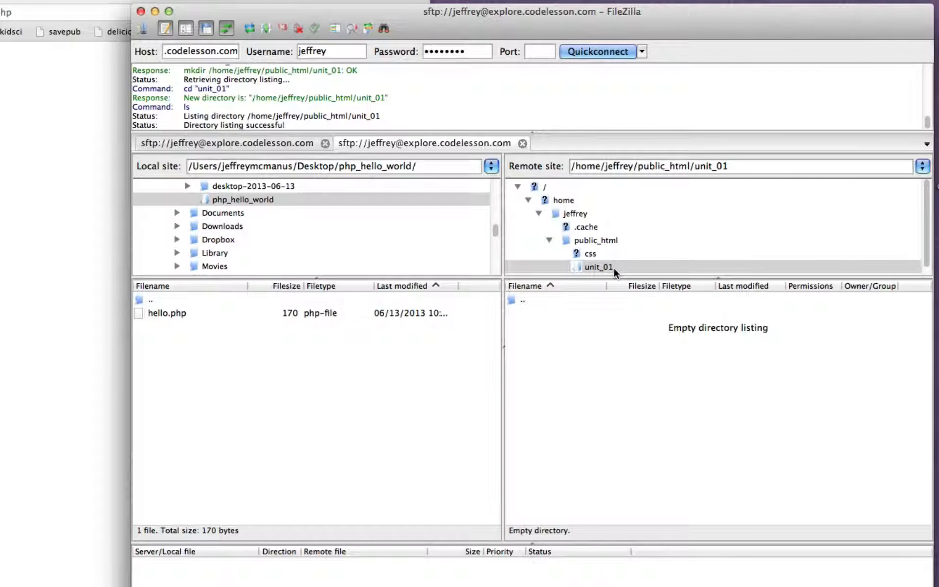
{"action": "right_click", "coordinate": [162, 314]}
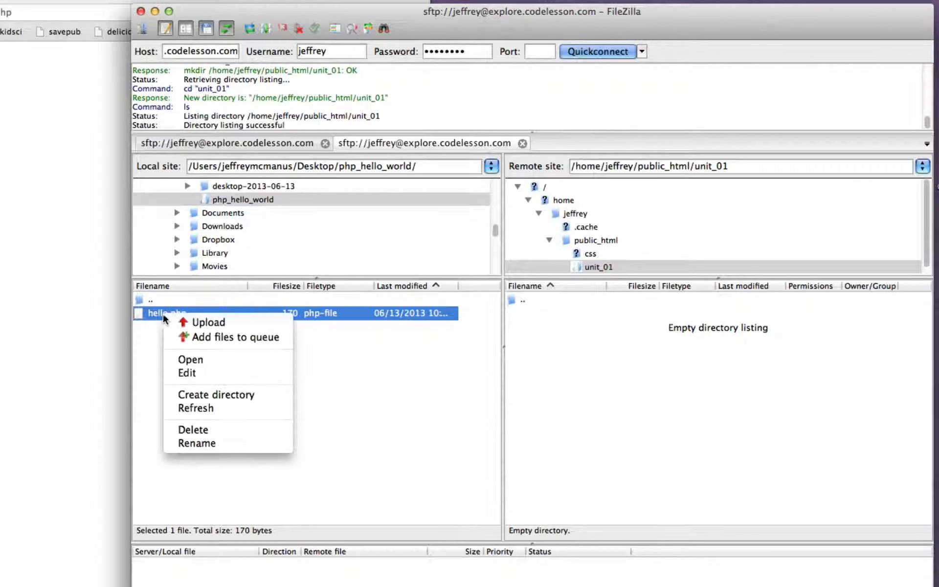
{"action": "left_click", "coordinate": [201, 323]}
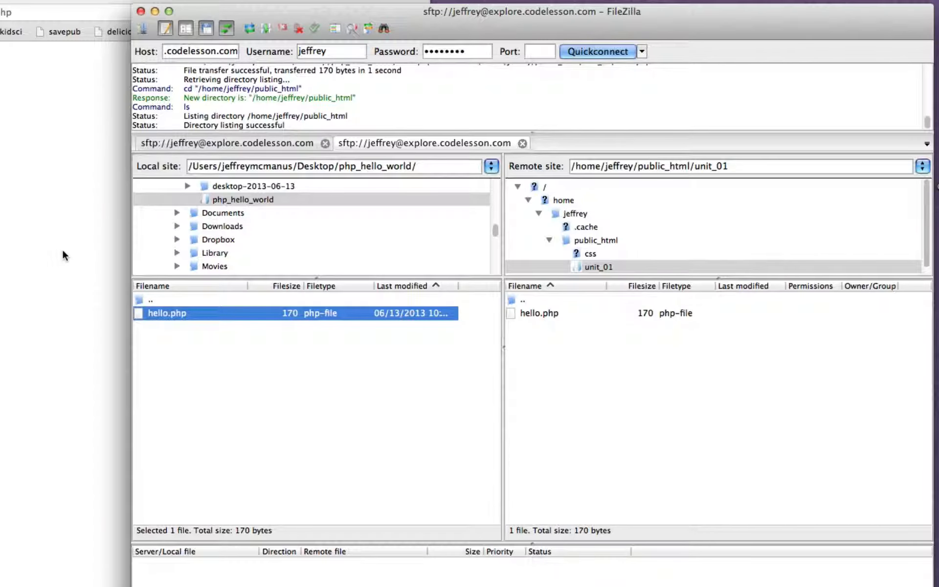
{"action": "left_click", "coordinate": [565, 361]}
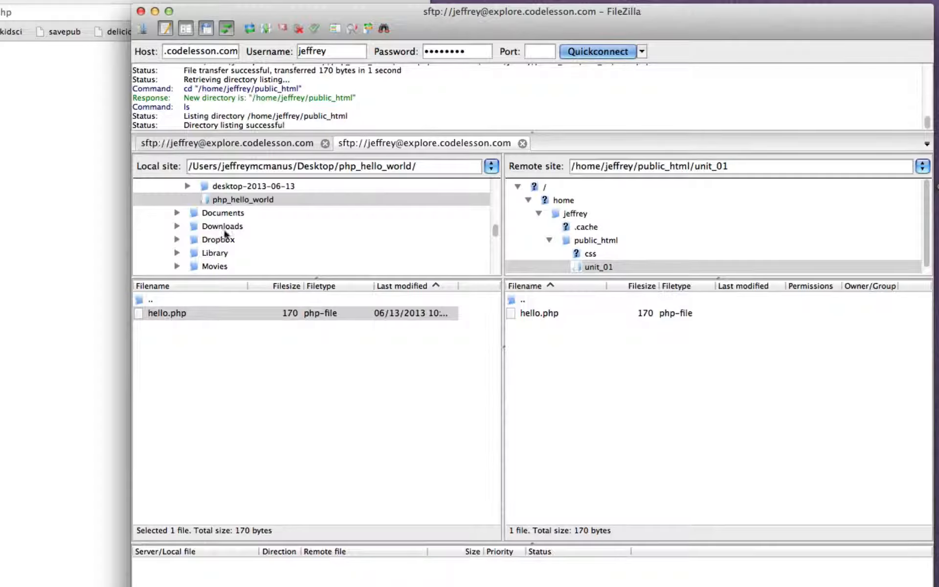
Switch to the browser and load the unit_01 copy of hello.php by adding unit_01/ before the file name in the address
{"action": "left_click", "coordinate": [33, 61]}
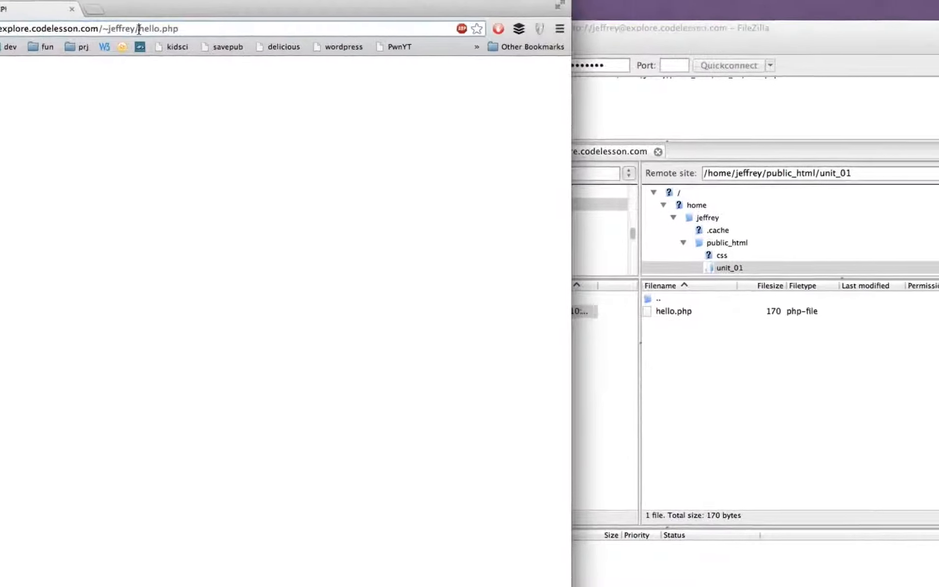
{"action": "left_click", "coordinate": [139, 29]}
{"action": "type", "text": "unit"}
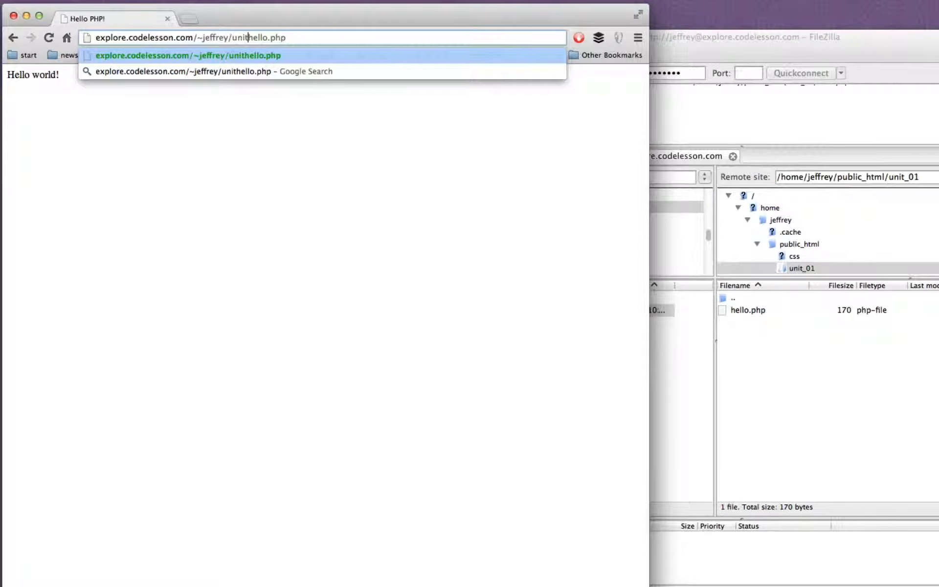
{"action": "type", "text": "_01/"}
{"action": "key", "text": "Return"}
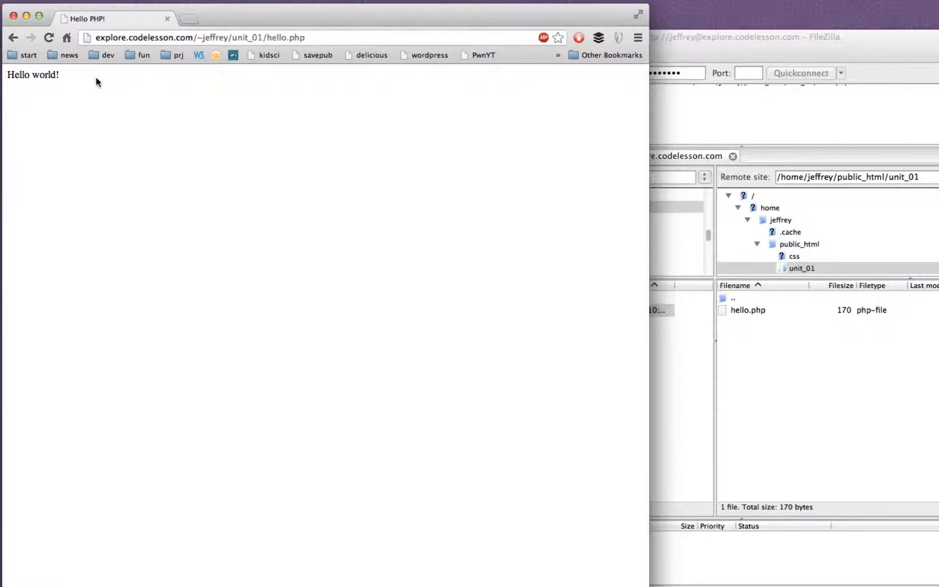
Examine the unit_01 directory part and the file name in the page address
{"action": "left_click_drag", "start_coordinate": [231, 38], "coordinate": [260, 39]}
{"action": "left_click", "coordinate": [318, 36]}
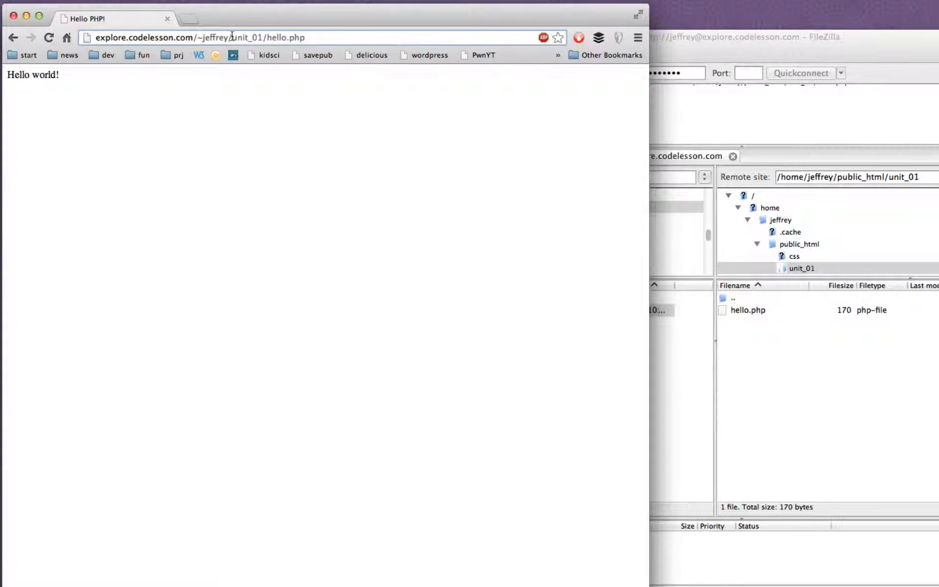
{"action": "left_click_drag", "start_coordinate": [234, 37], "coordinate": [262, 37]}
{"action": "left_click", "coordinate": [314, 36]}
Switch back to FileZilla, go up to the remote public_html directory and delete the unit_01 directory with its contents
{"action": "left_click", "coordinate": [899, 379]}
{"action": "left_click", "coordinate": [736, 299]}
{"action": "double_click", "coordinate": [727, 298]}
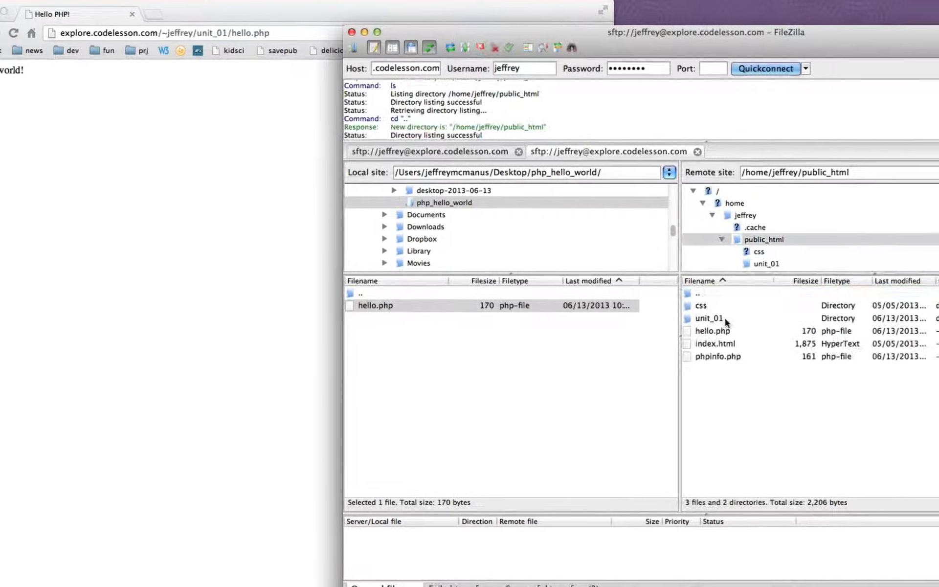
{"action": "left_click", "coordinate": [738, 321]}
{"action": "right_click", "coordinate": [618, 306]}
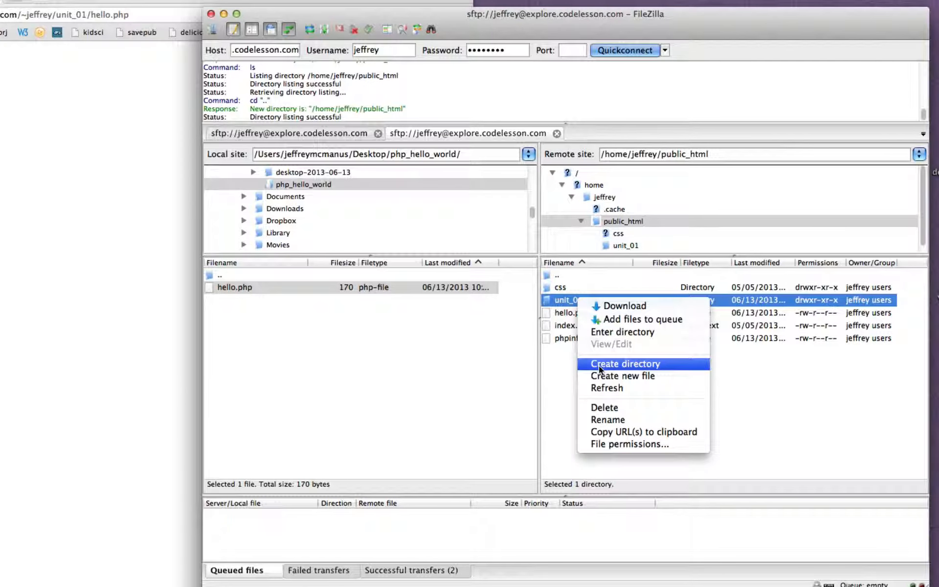
{"action": "left_click", "coordinate": [603, 407]}
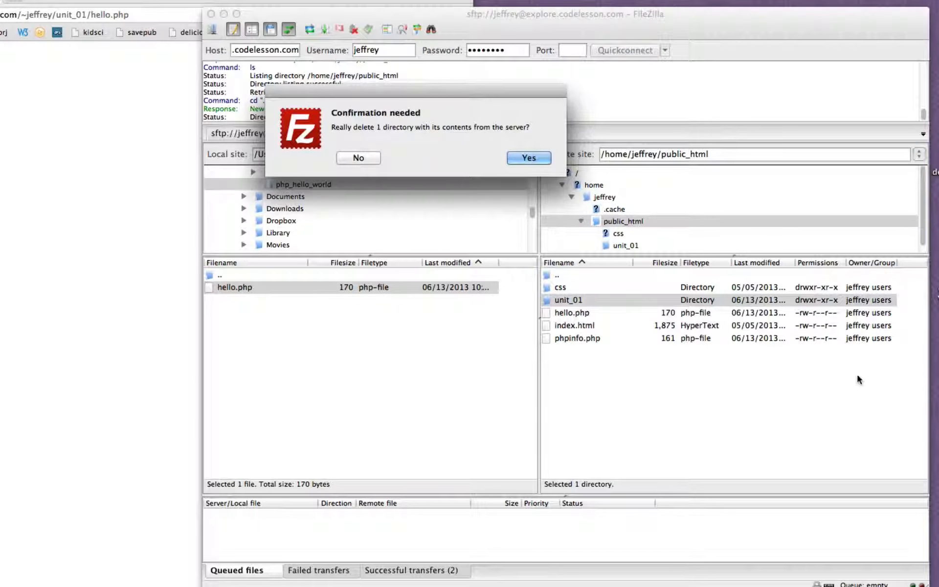
{"action": "left_click", "coordinate": [535, 159]}
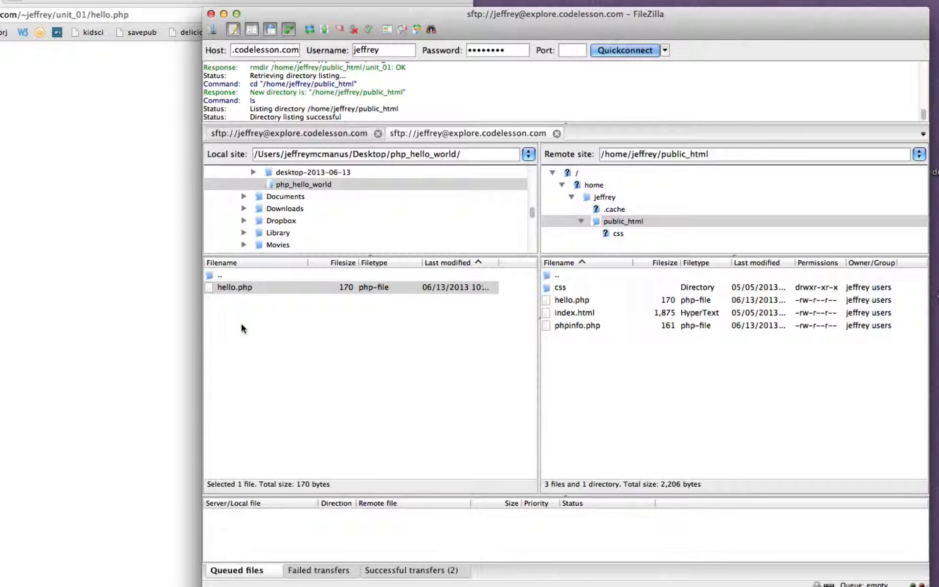
Upload the local hello.php to the remote public_html directory again and select the uploaded copy there
{"action": "left_click", "coordinate": [262, 289]}
{"action": "left_click", "coordinate": [332, 289]}
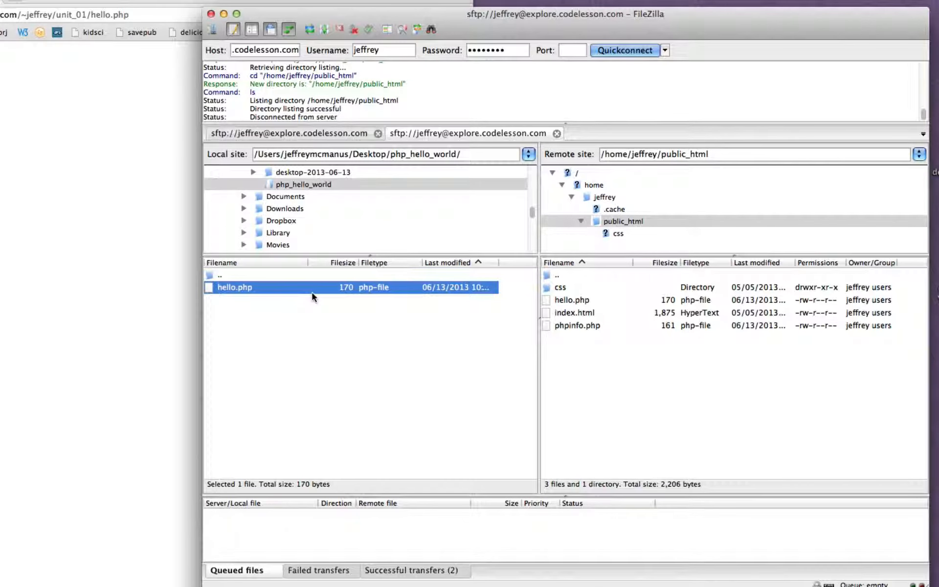
{"action": "left_click", "coordinate": [625, 221]}
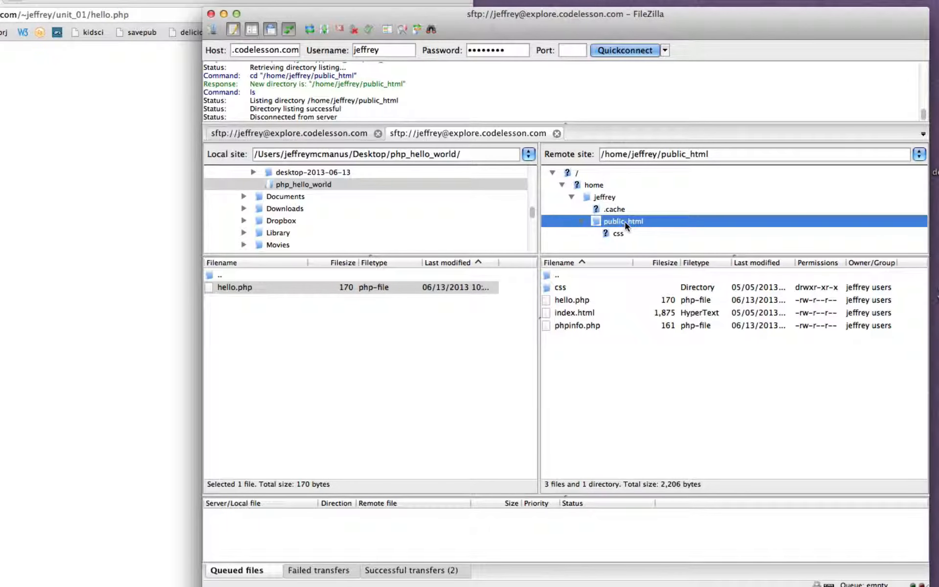
{"action": "left_click", "coordinate": [674, 222]}
{"action": "left_click", "coordinate": [291, 370]}
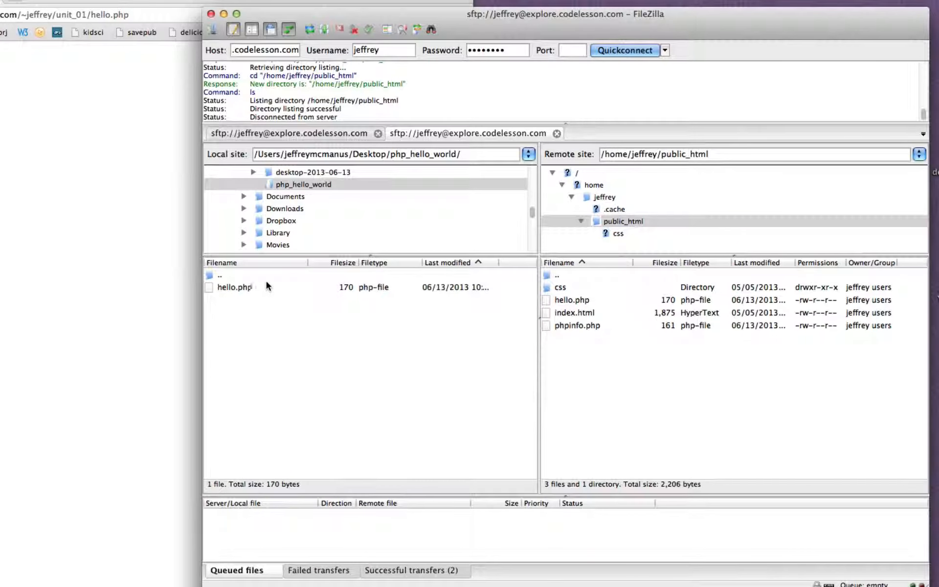
{"action": "left_click", "coordinate": [275, 292]}
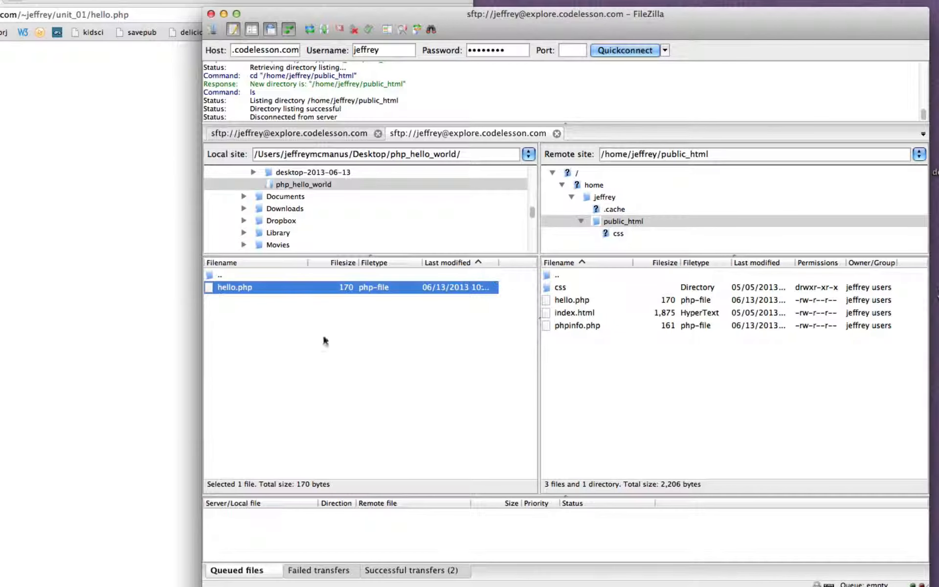
{"action": "right_click", "coordinate": [280, 290]}
{"action": "left_click", "coordinate": [311, 295]}
{"action": "left_click", "coordinate": [572, 300]}
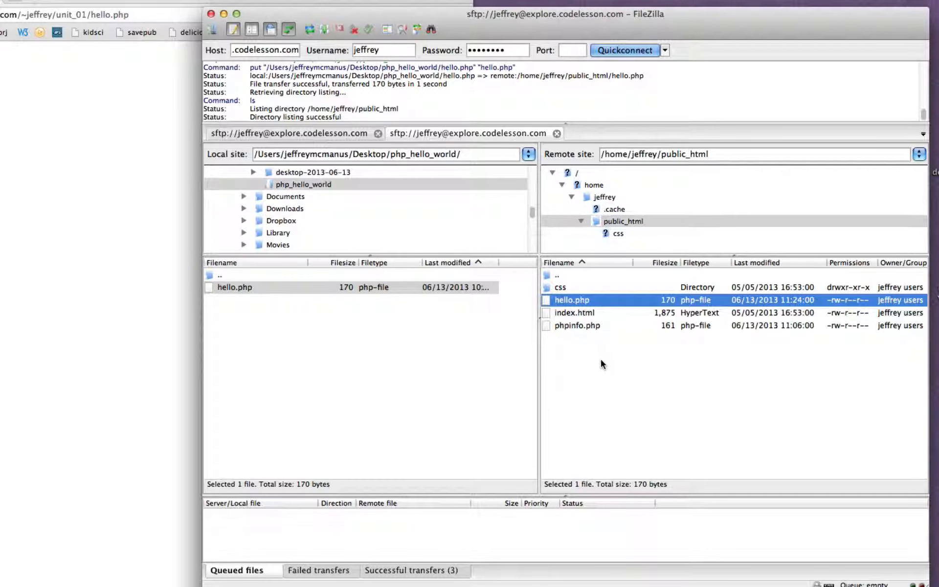